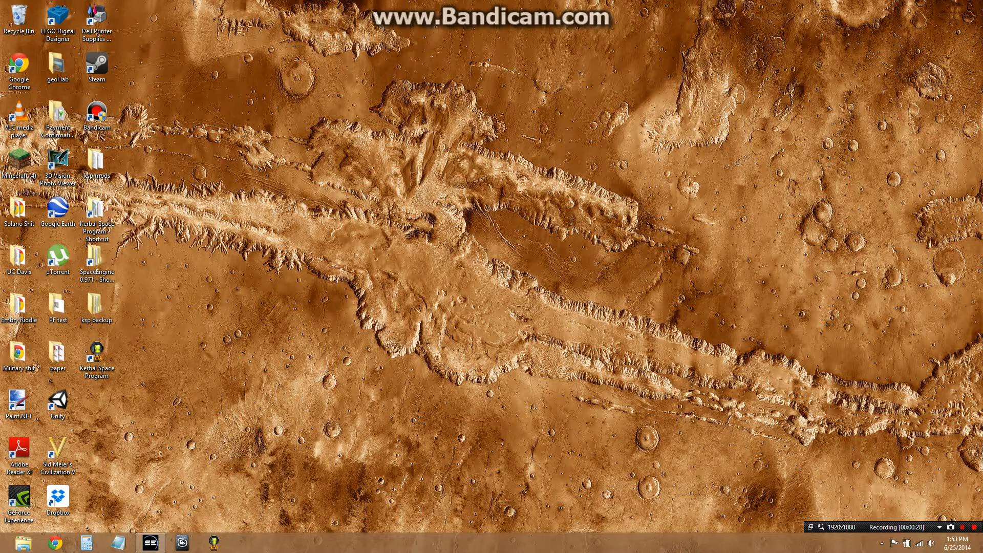
Create a new desktop folder named Dune and move it slightly upward
right_click(273, 373)
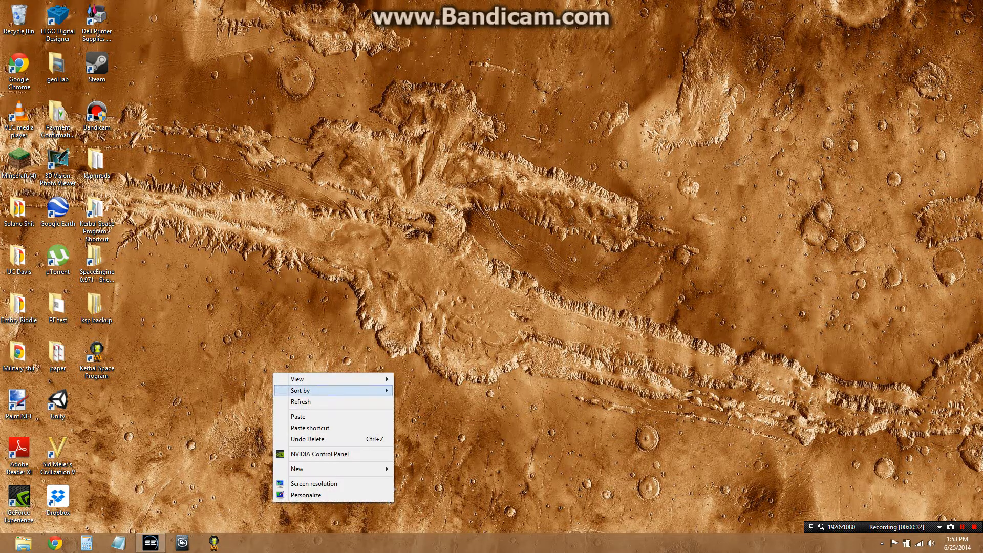
mouse_move(307, 469)
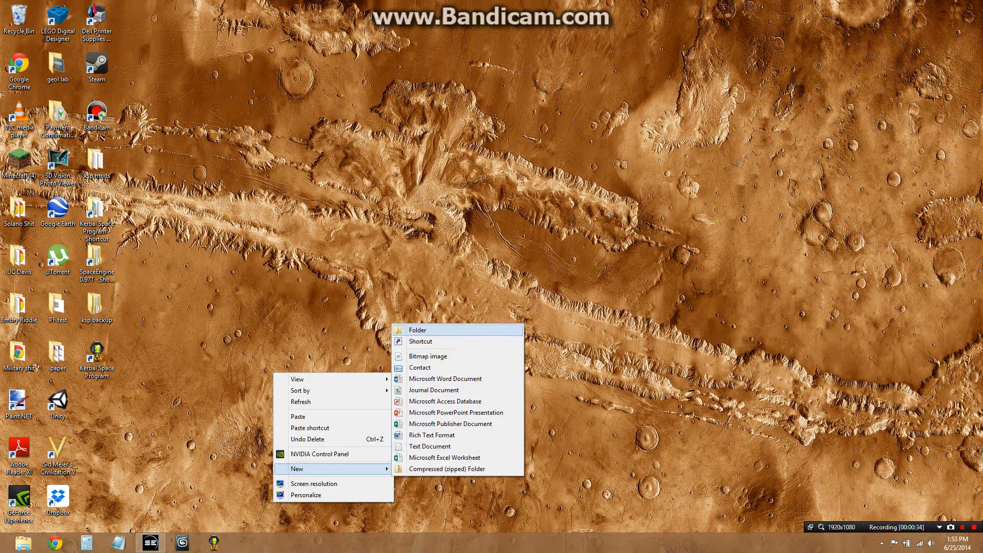
click(417, 330)
text(Dune)
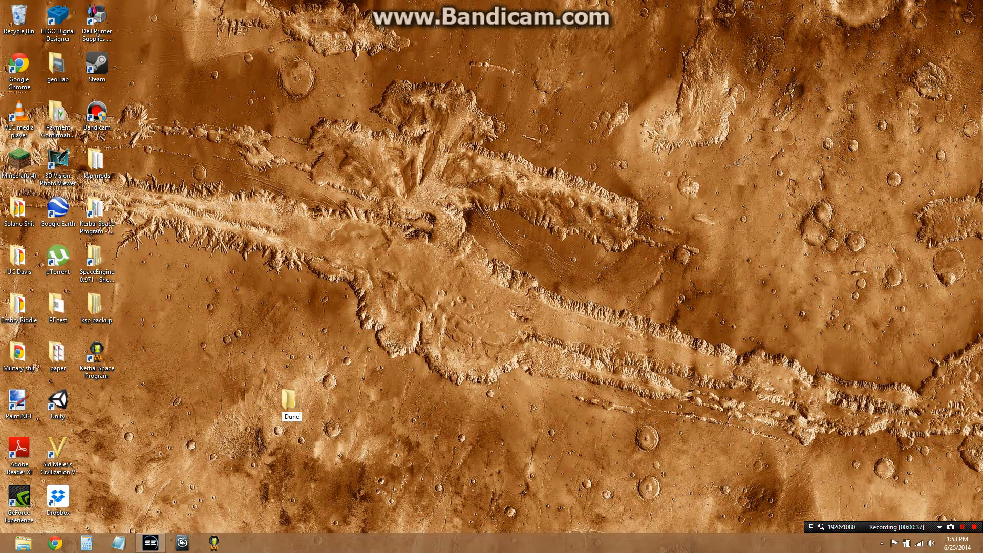
key(Return)
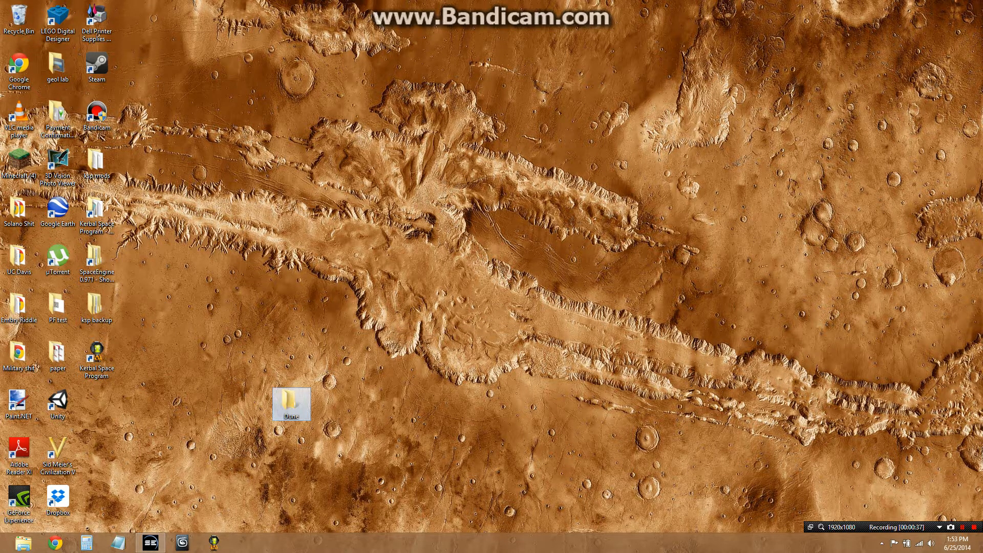
drag(292, 402, 290, 353)
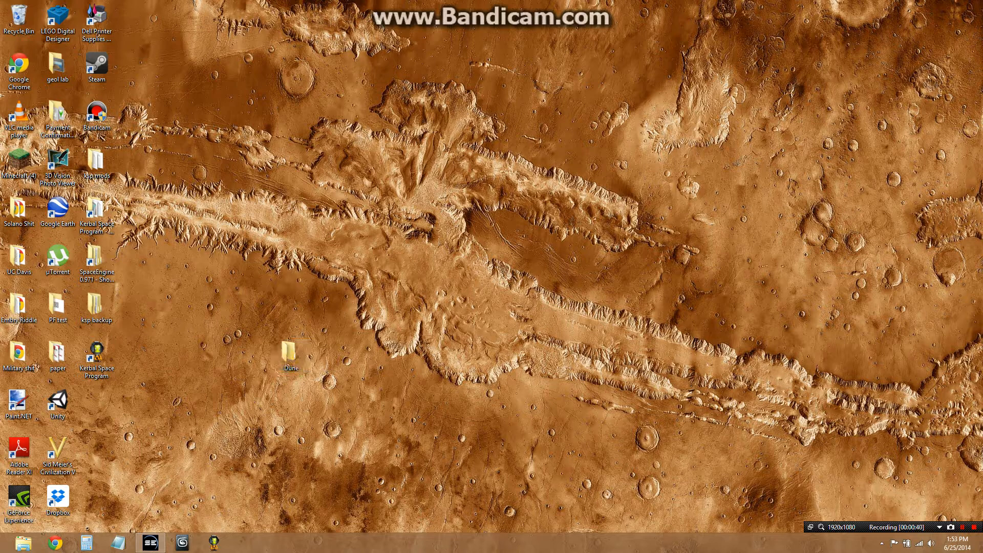
Switch to SpaceEngine, turn the view around the followed moon, and open the Export planet dialog from the Editor menu
click(151, 543)
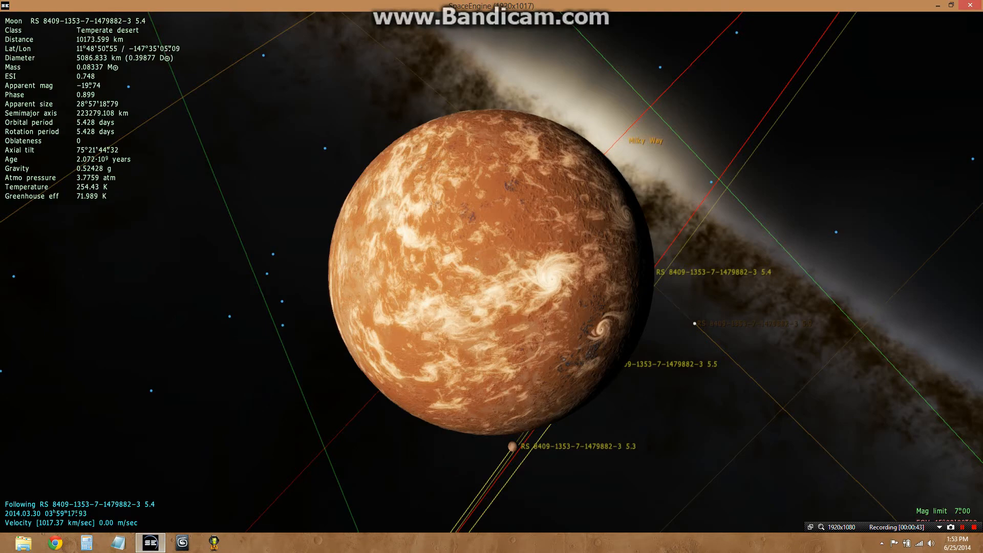
drag(550, 277, 583, 284)
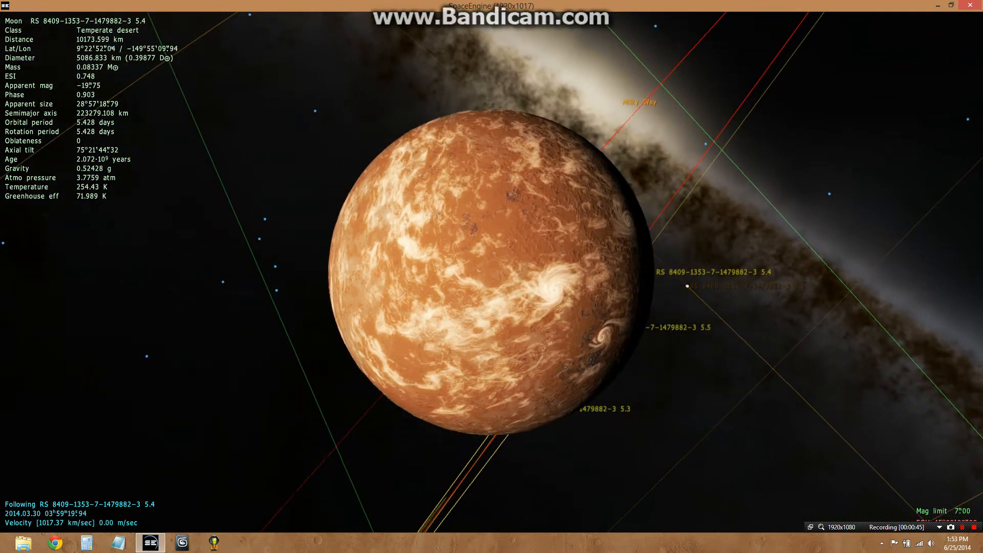
drag(554, 290, 520, 292)
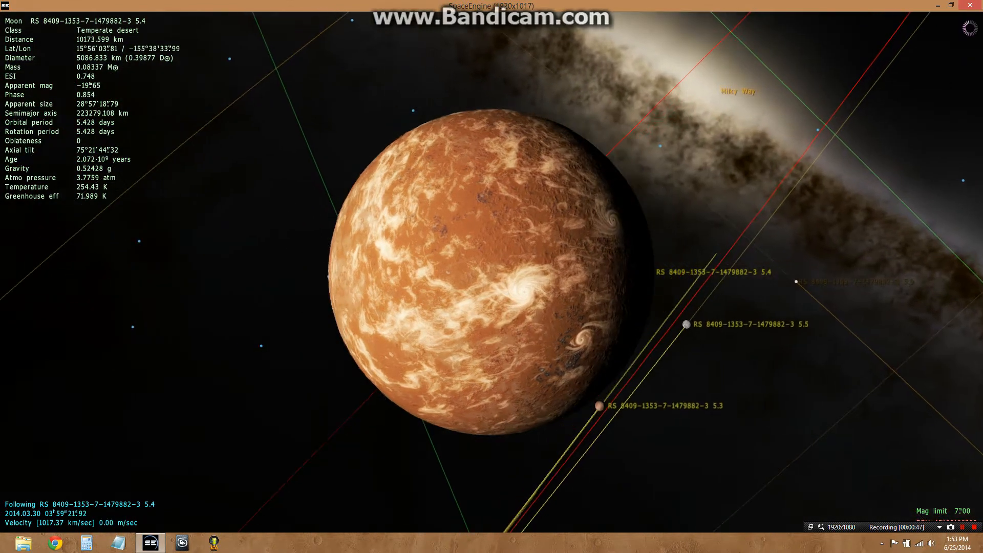
key(Escape)
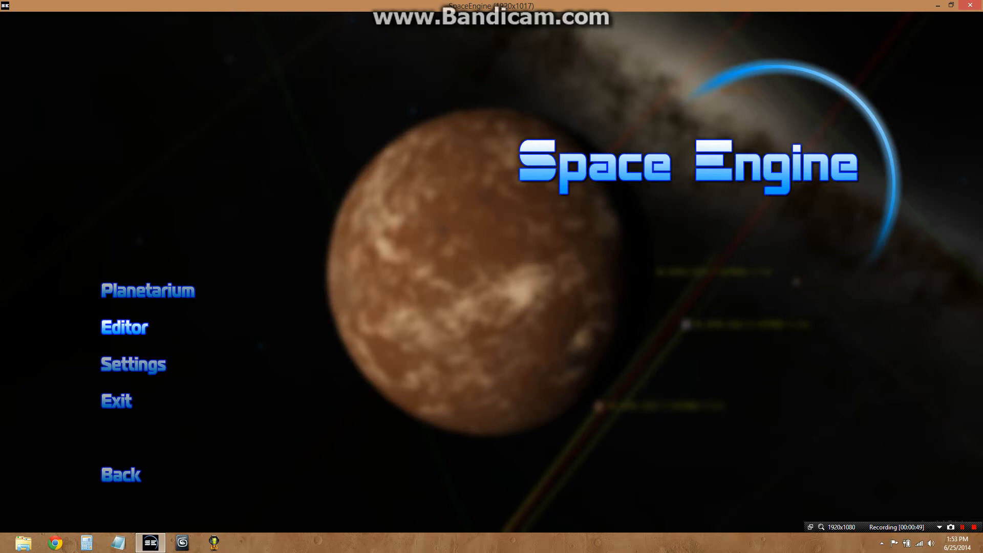
click(125, 327)
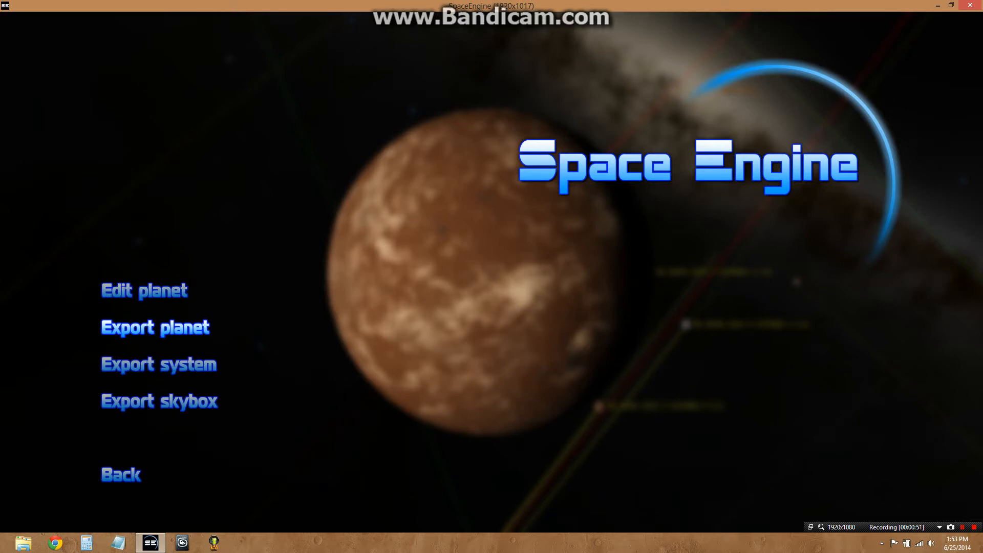
click(124, 327)
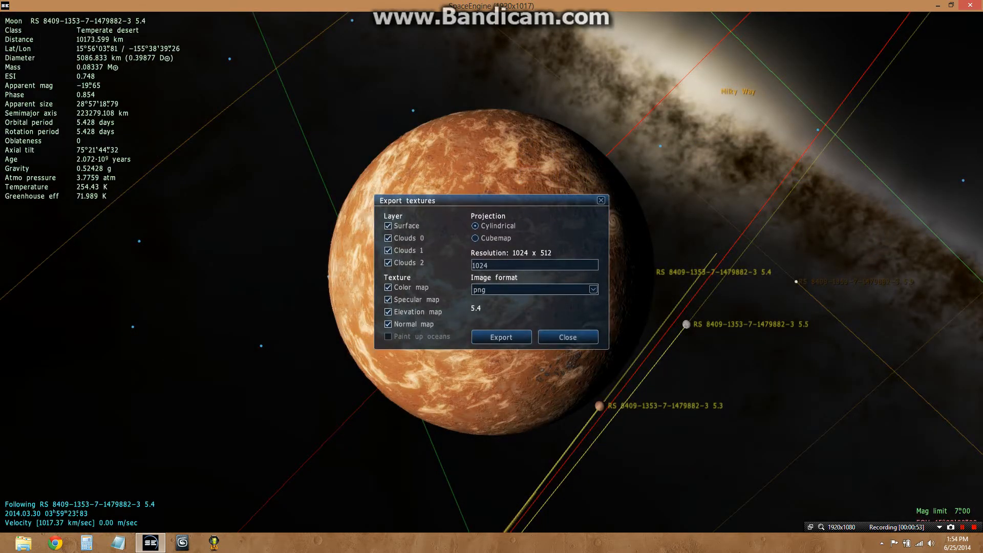
Export the moon's textures at 2048 resolution in cylindrical png format and close the dialog
click(516, 265)
key(BackSpace)
key(BackSpace)
key(BackSpace)
key(BackSpace)
text(2048)
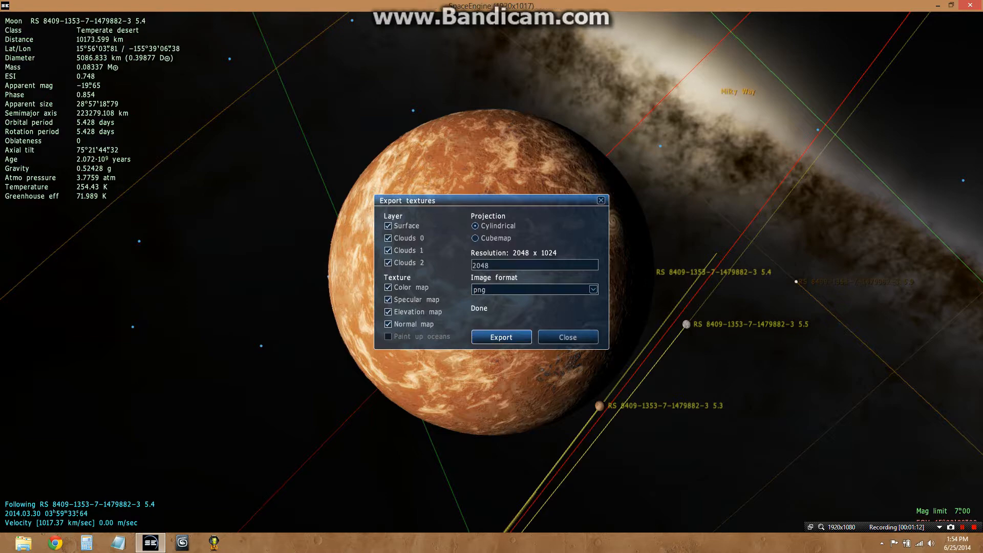
click(568, 337)
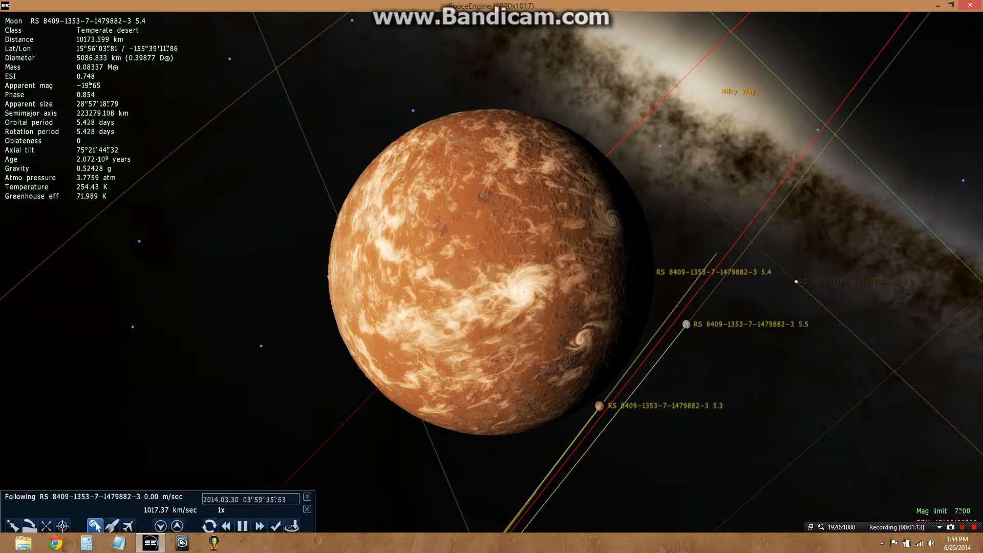
Open the SpaceEngine export folder from the desktop shortcut
click(152, 543)
double_click(96, 259)
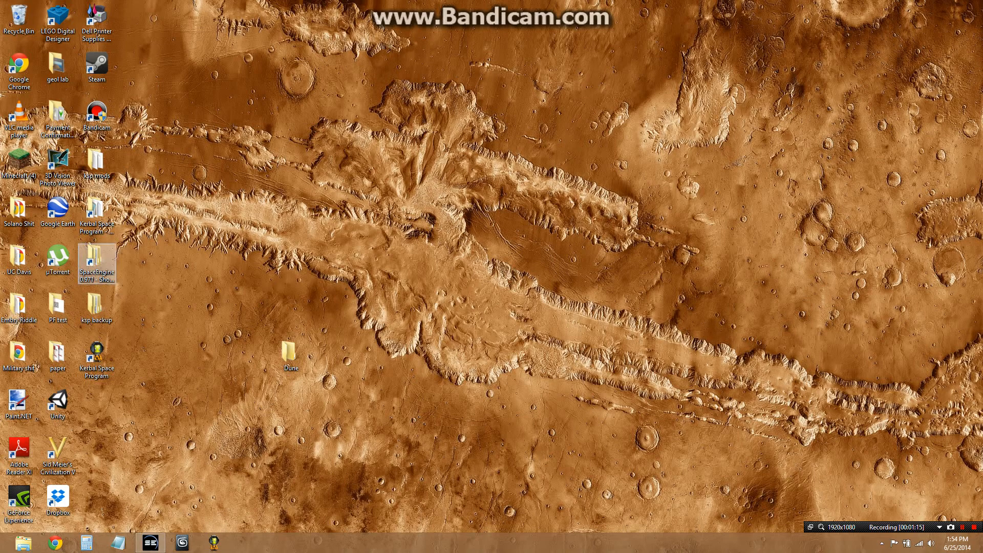
key(Return)
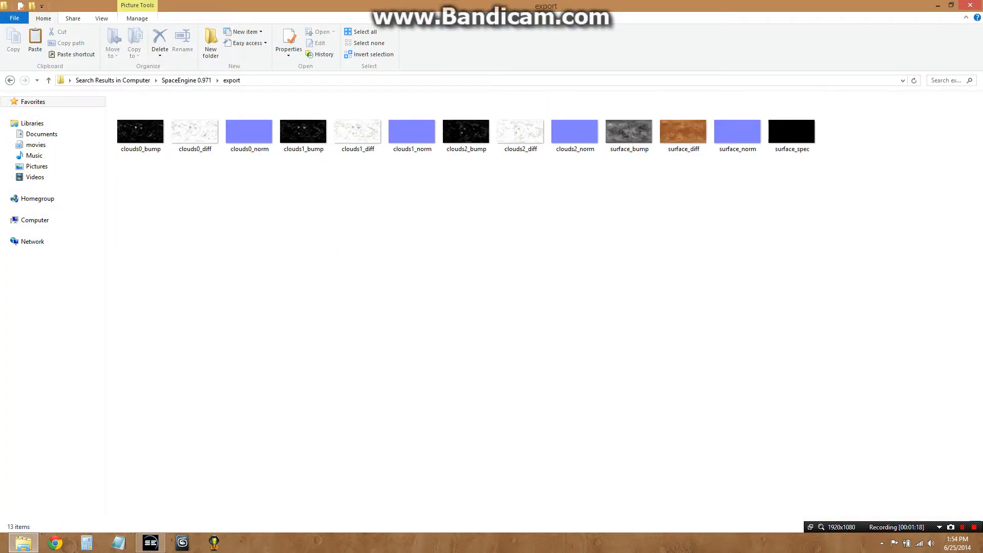
Cut the surface_bump and surface_diff texture files from the export folder
drag(602, 94, 711, 203)
right_click(633, 128)
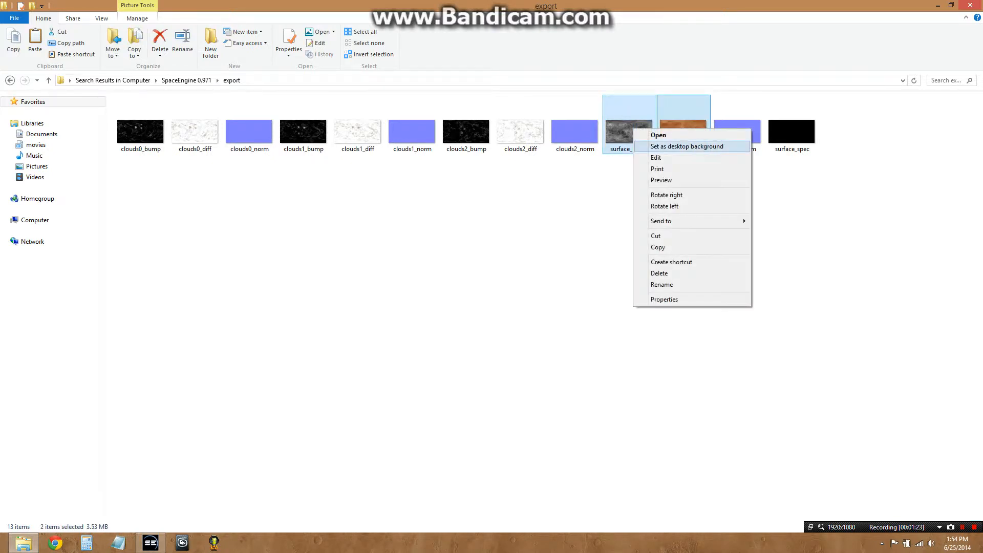
click(655, 236)
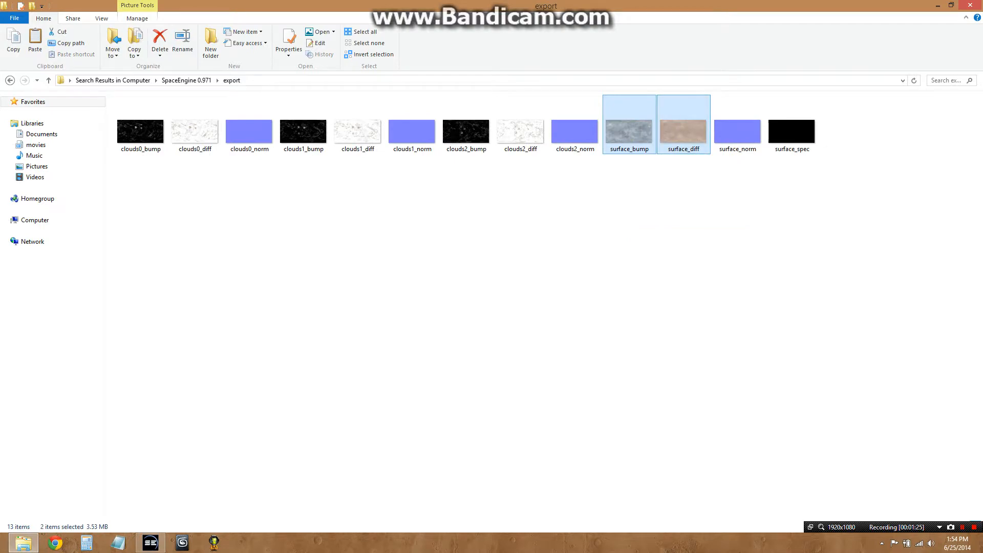
Open the Dune folder on the desktop and paste the two texture files into it
click(982, 551)
double_click(291, 354)
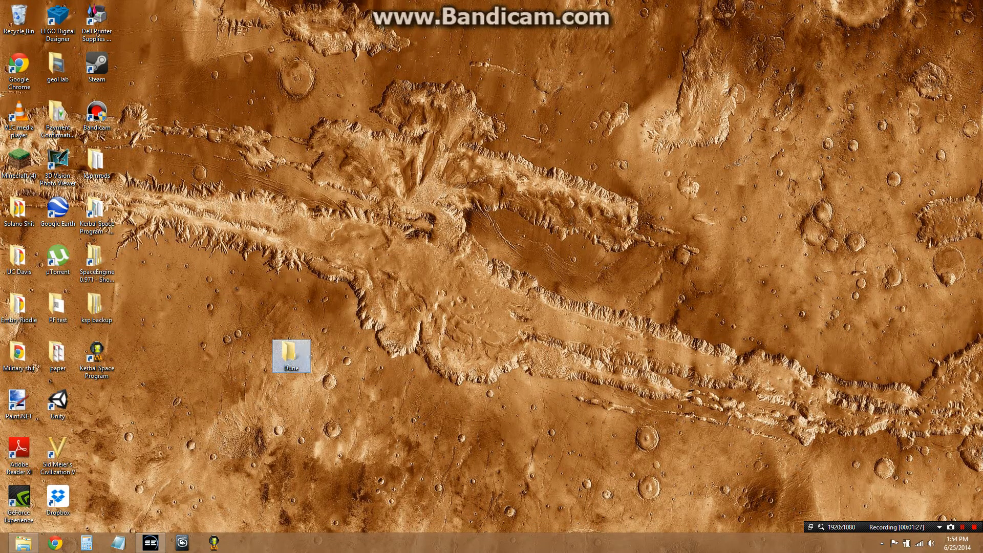
right_click(398, 243)
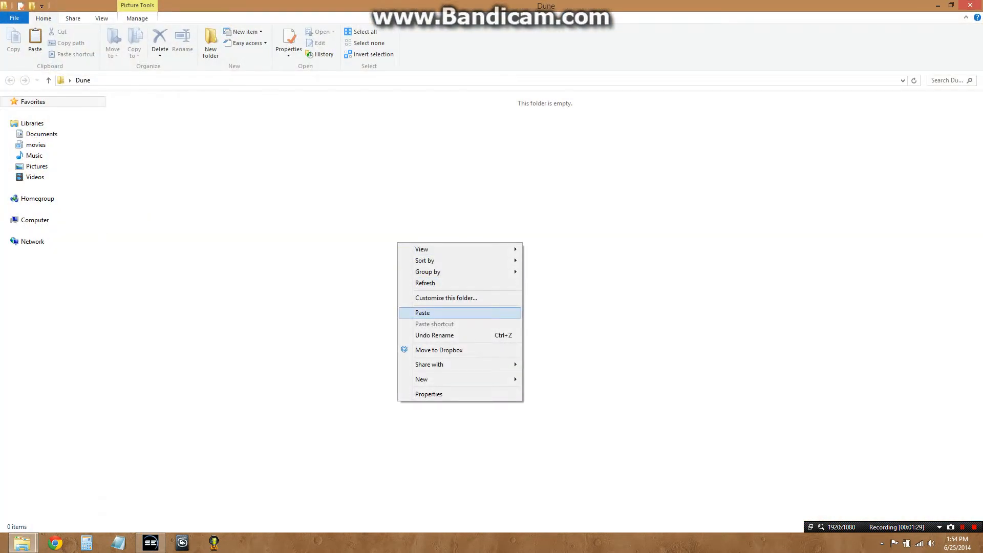
click(435, 313)
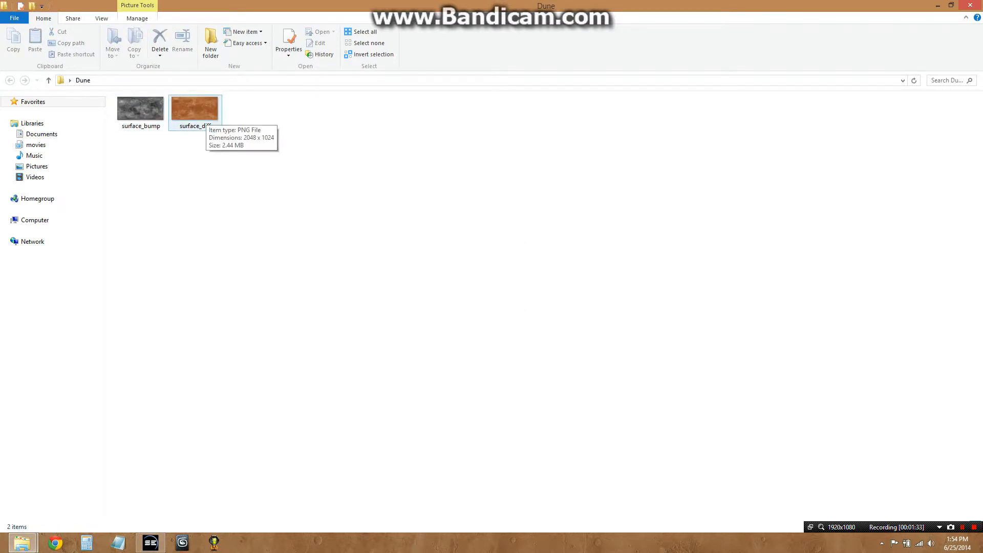
Rename the surface_diff texture to Dune_color
click(145, 114)
right_click(197, 117)
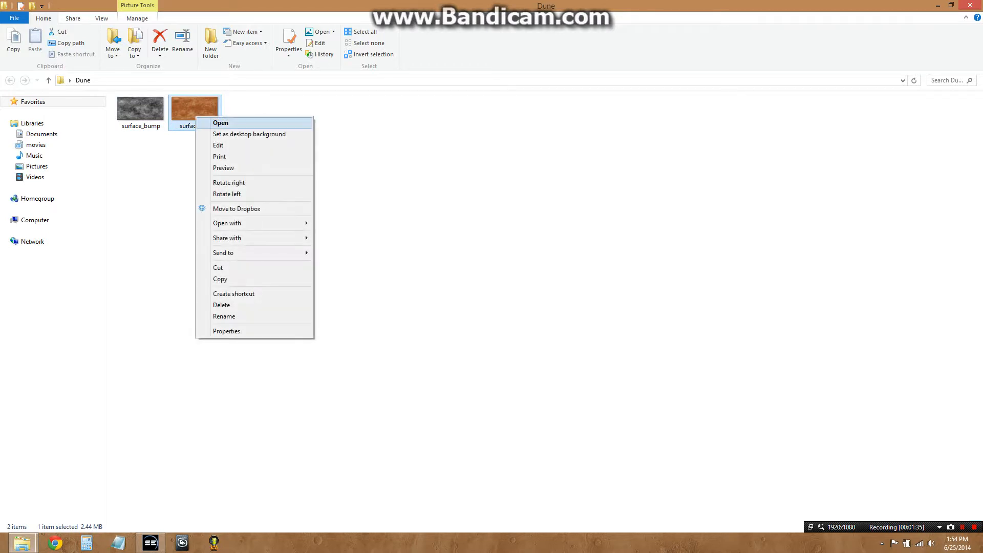
click(225, 316)
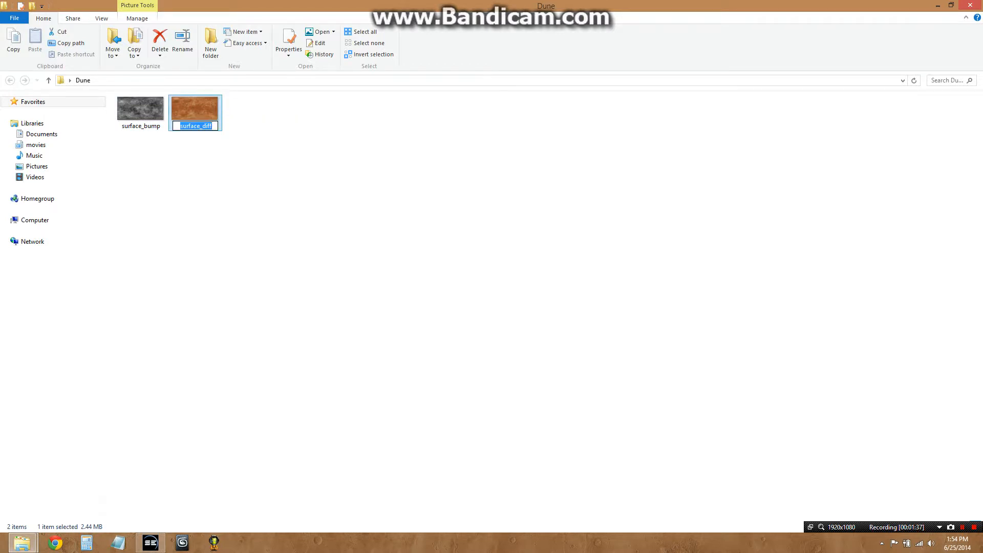
text(Dune_color)
key(Return)
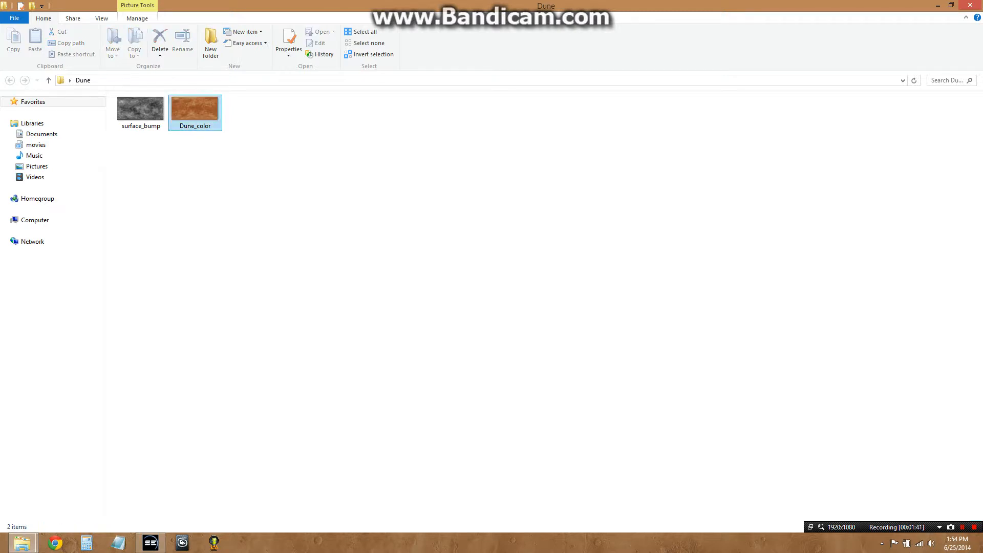
Rename the surface_bump texture to Dune_height
right_click(166, 116)
click(193, 317)
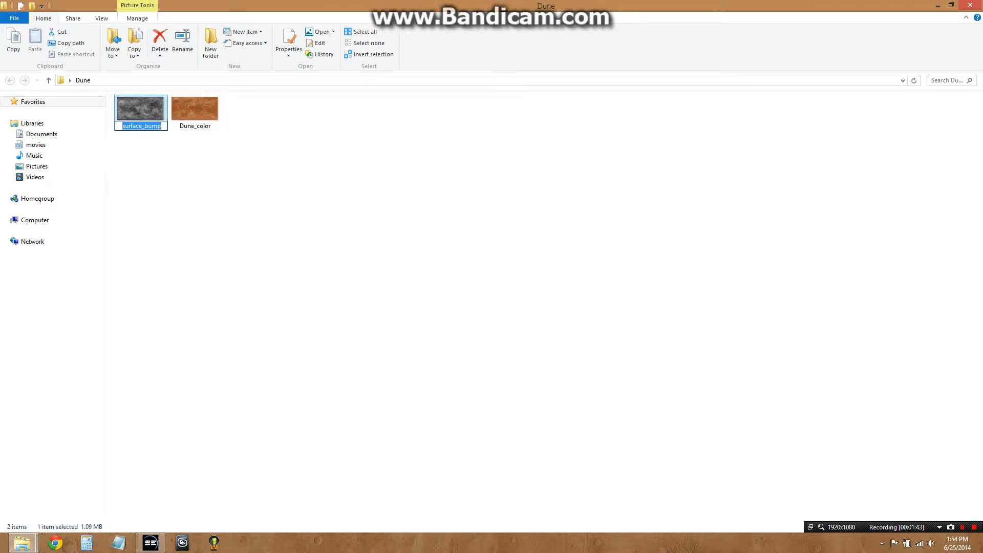
text(Dune_height)
key(Return)
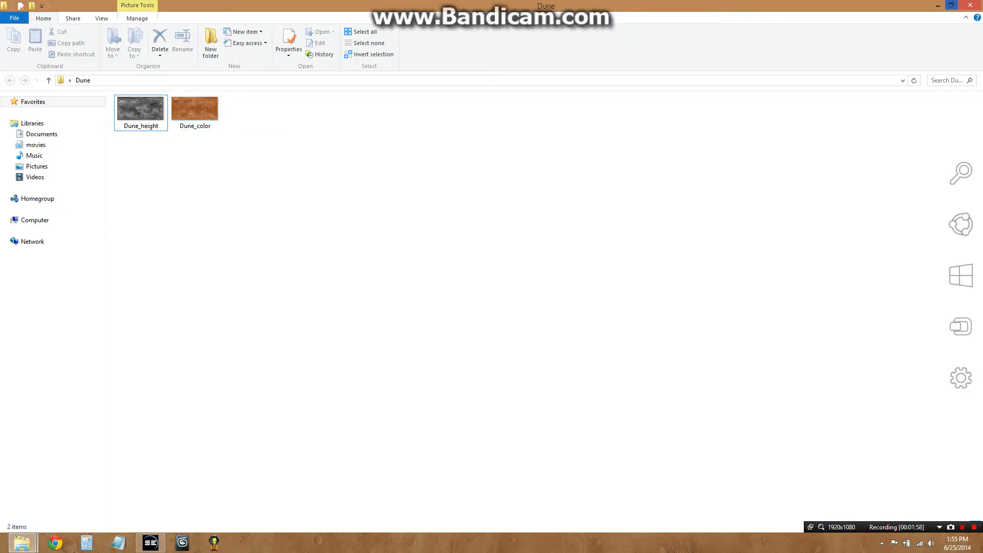
Open the Kerbal Space Program folder and navigate to GameData > PlanetFactory > PluginData > PlanetFactory > Calpamos
click(982, 552)
double_click(96, 210)
key(Up)
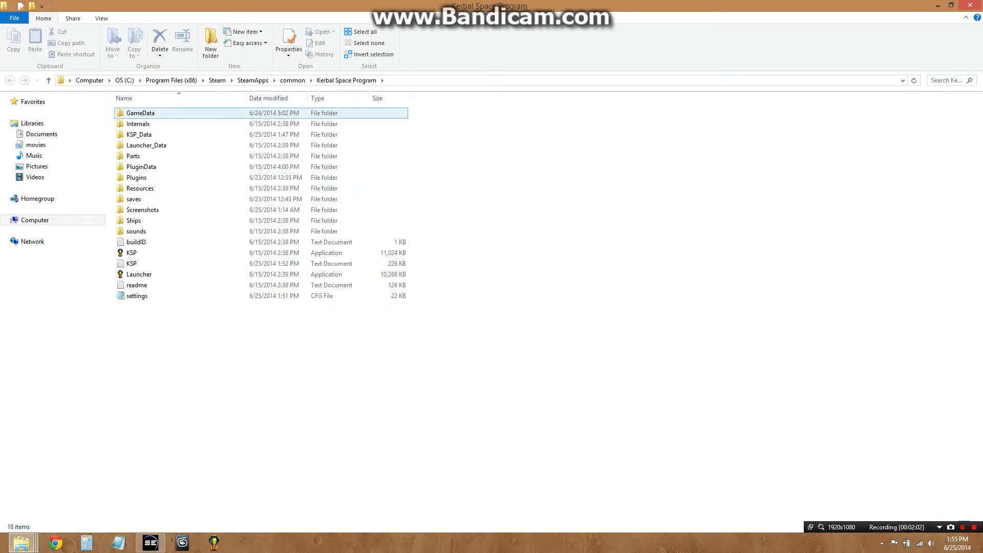
key(Return)
key(Down)
key(Return)
key(Down)
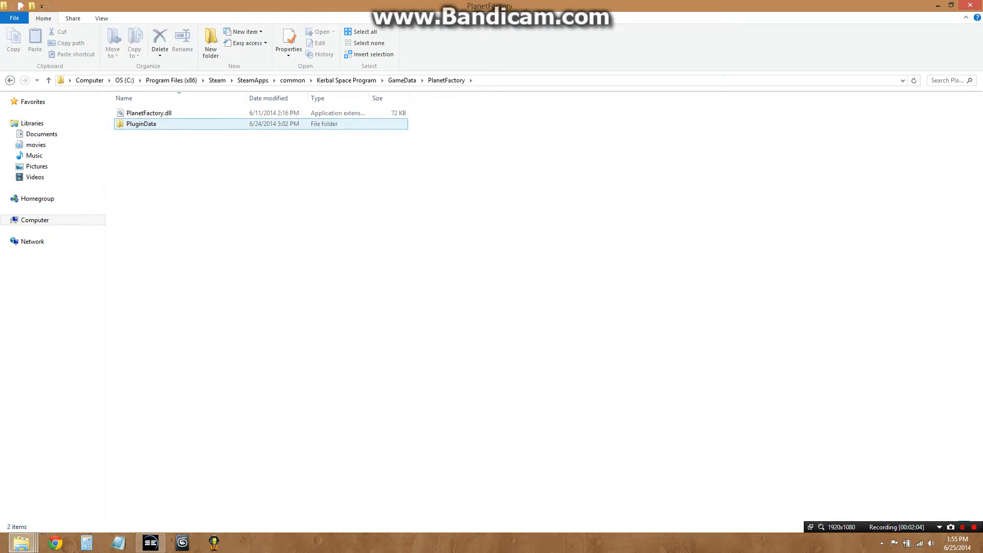
key(Return)
key(Down)
key(Return)
key(Down)
key(Return)
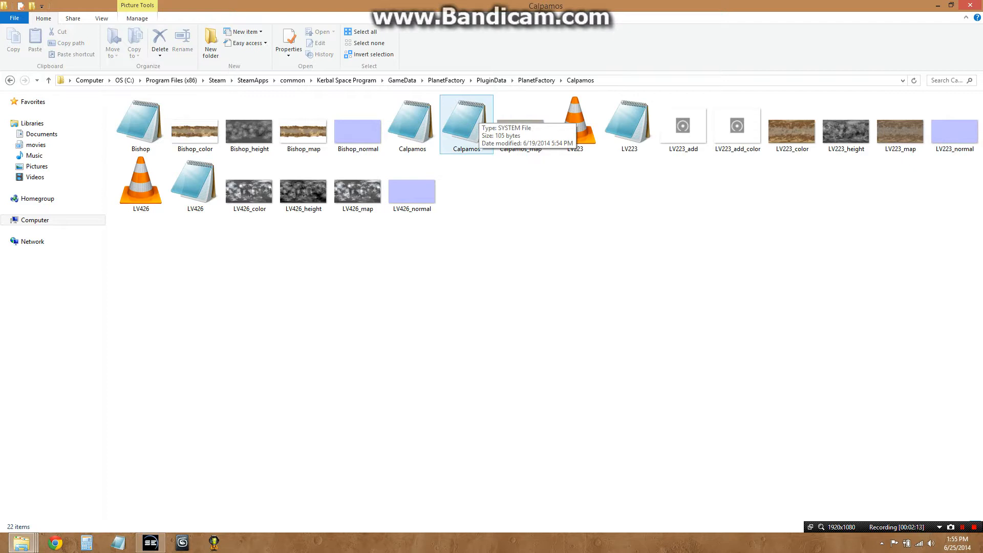
Copy the LV426 text file from the Calpamos folder and minimize that window
right_click(201, 178)
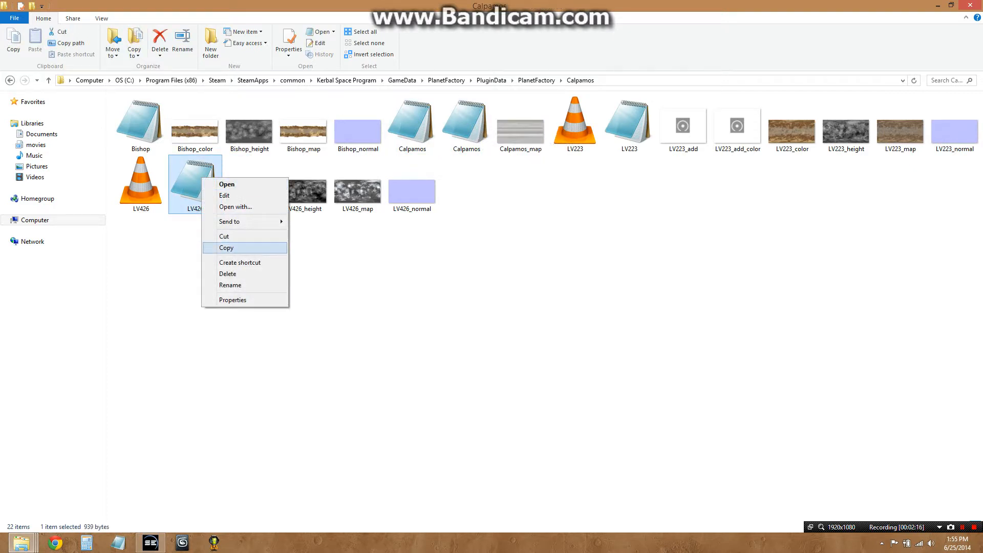
click(226, 247)
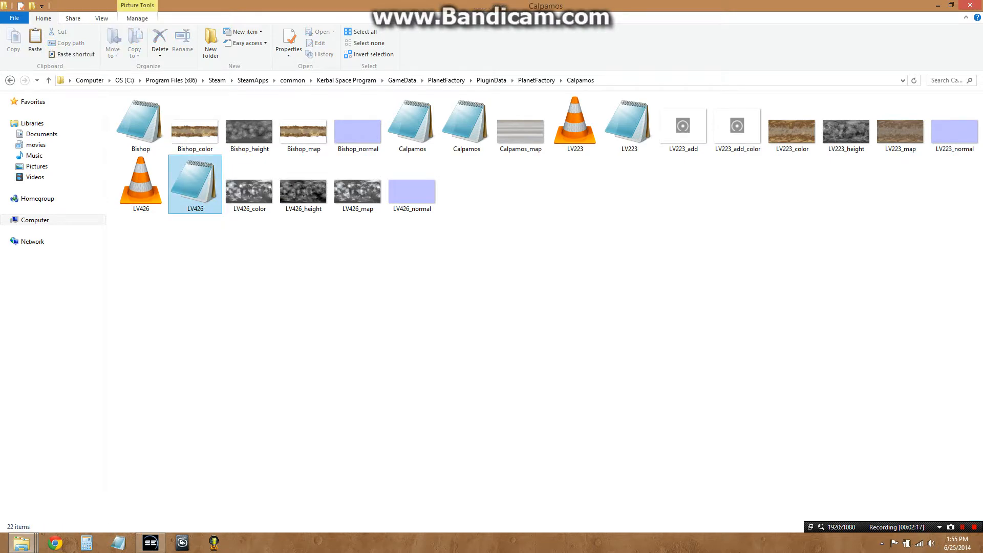
click(938, 5)
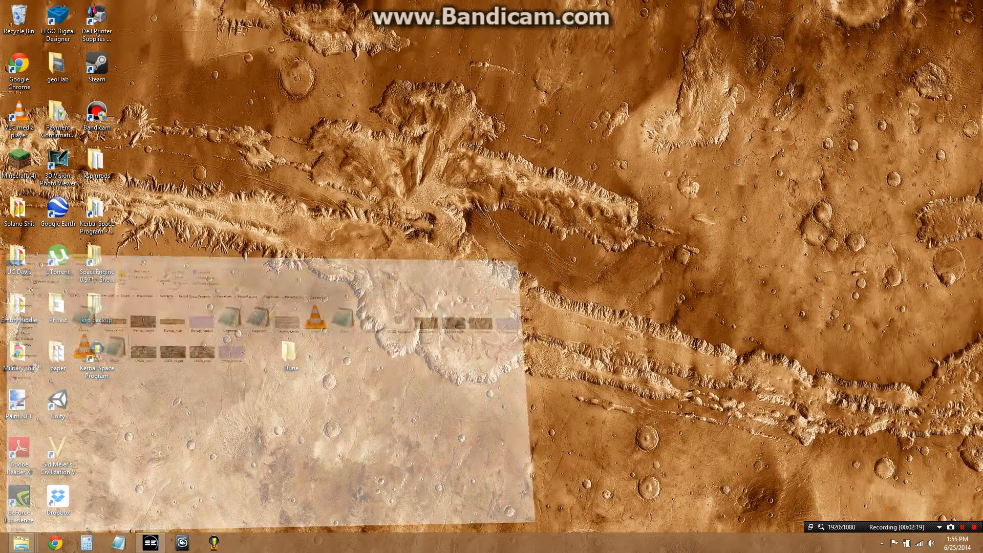
Switch to the Dune folder window and paste the LV426 file into it
click(21, 543)
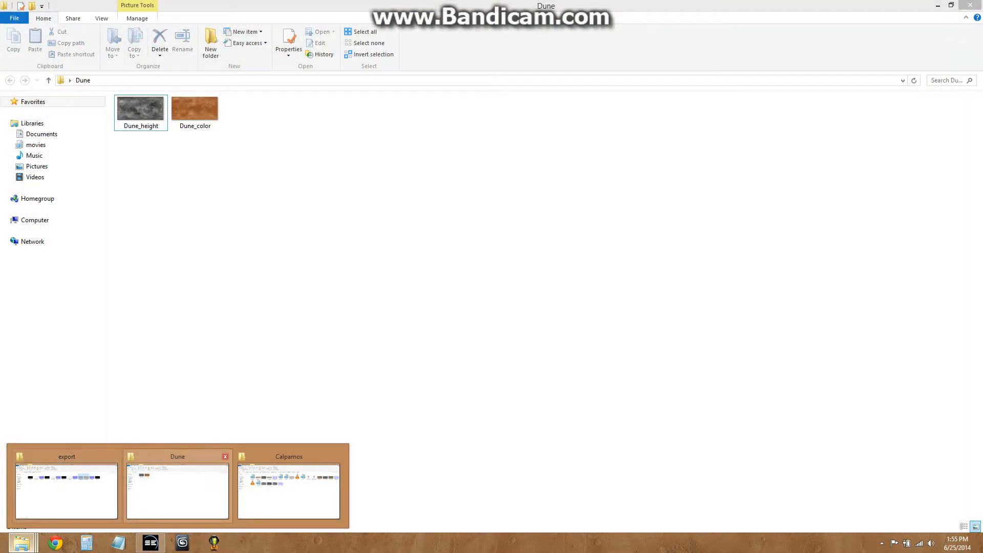
click(177, 489)
right_click(324, 212)
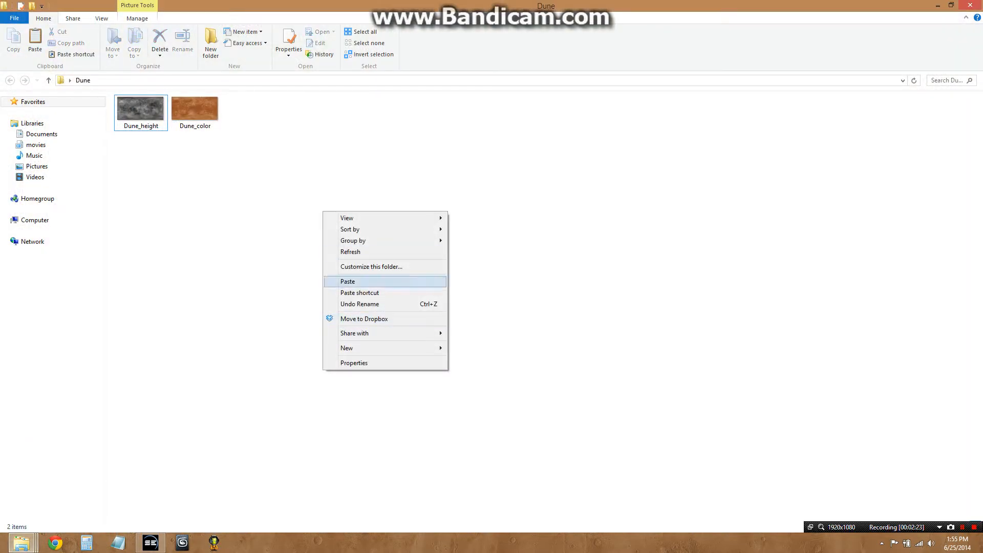
click(353, 281)
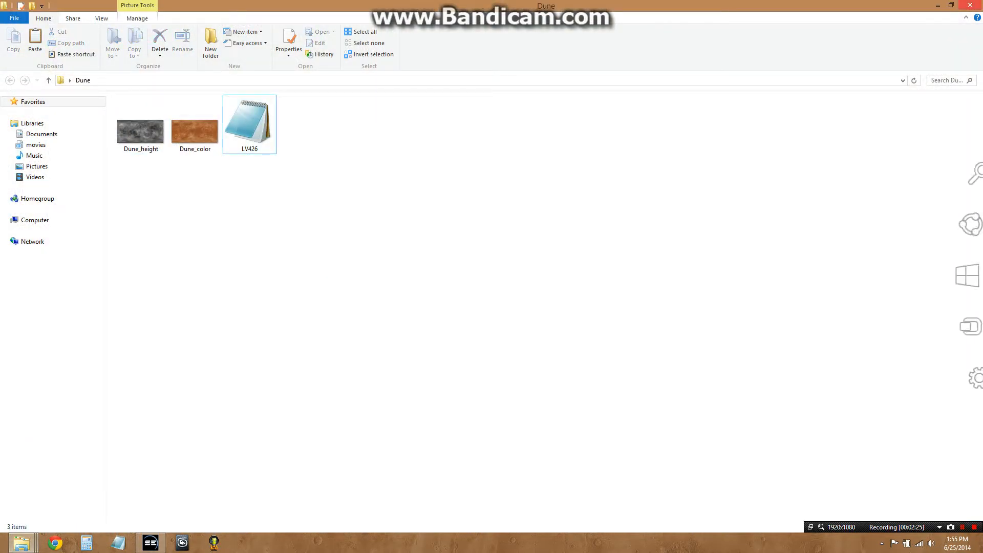
Restore the Dune folder window to a smaller size beside the desktop
click(951, 5)
click(4, 548)
click(125, 453)
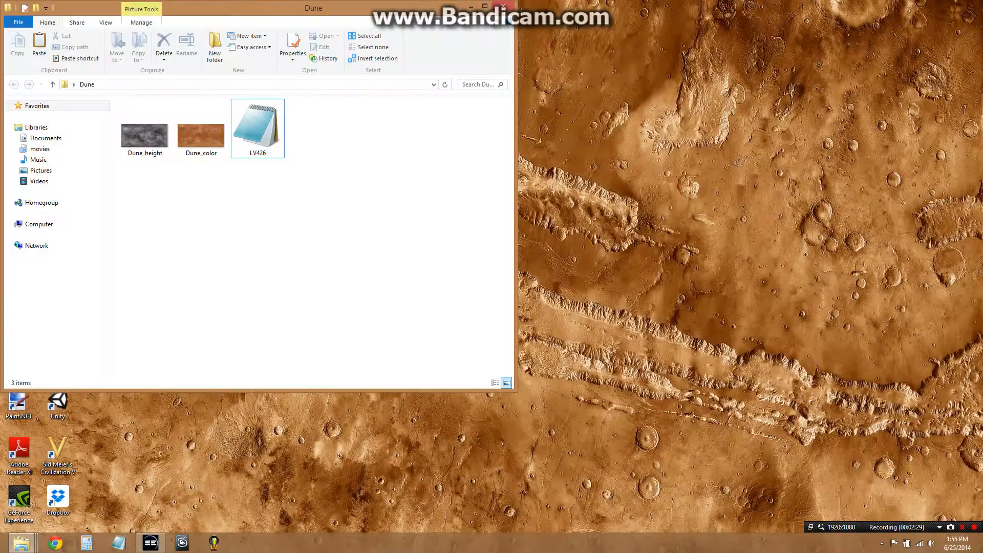
Switch to the Calpamos folder window, copy the Calpamos system file, and restore the window beside the Dune folder
click(22, 543)
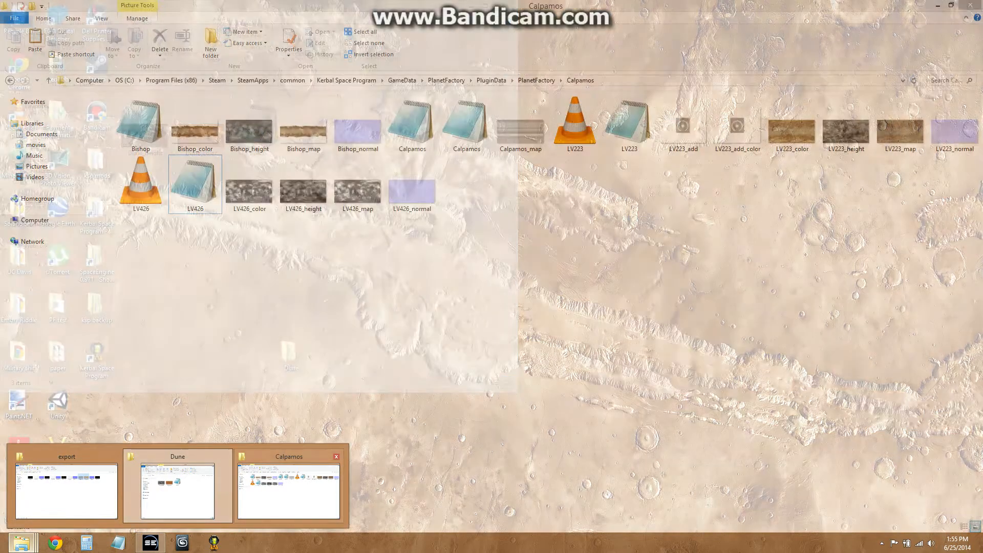
click(289, 489)
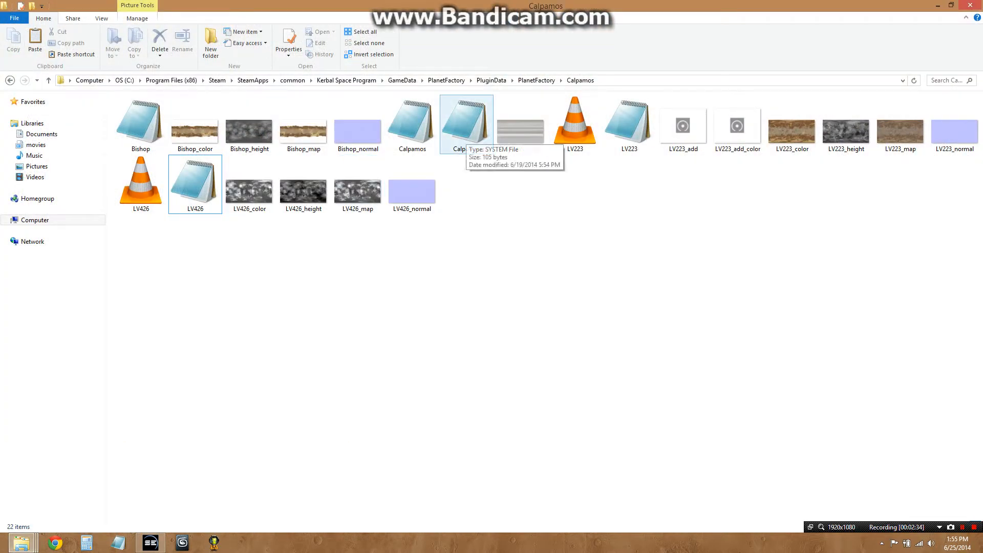
right_click(466, 135)
click(490, 205)
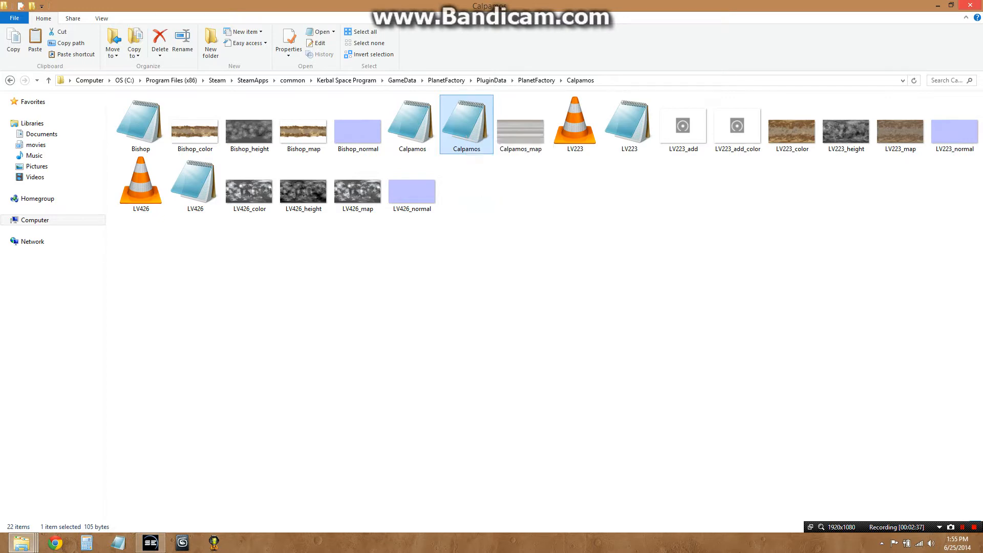
double_click(484, 5)
drag(419, 21, 834, 101)
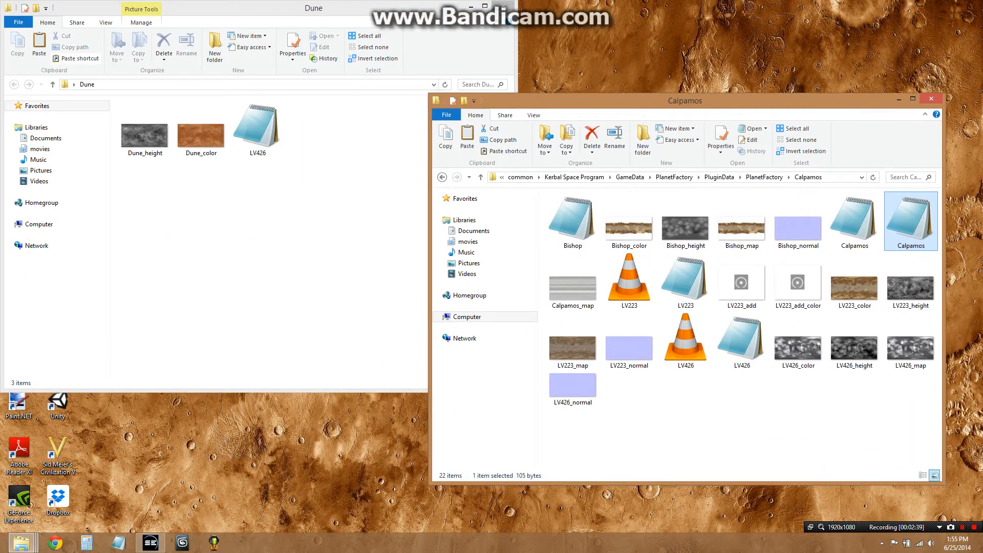
Paste the Calpamos system file into the Dune folder and rename it Dune
right_click(344, 149)
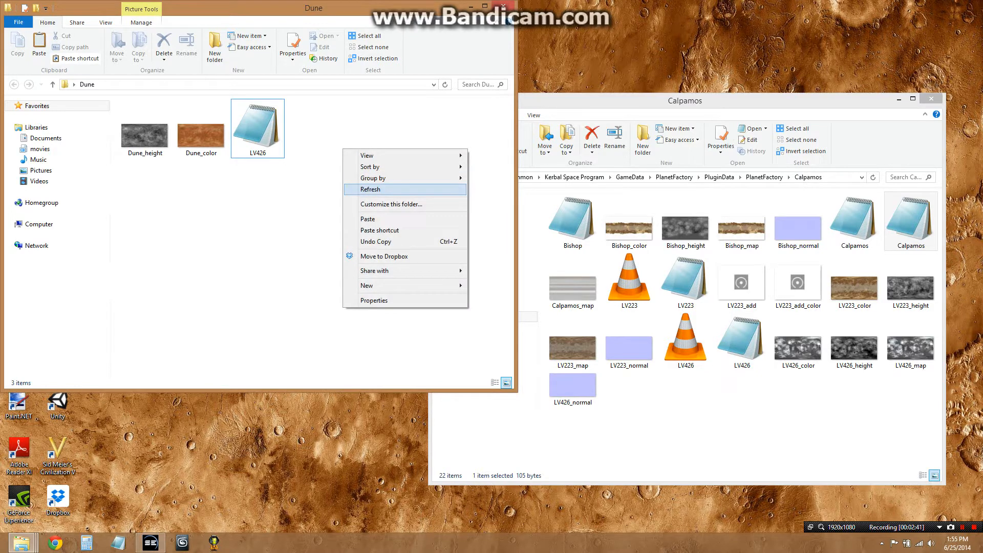
click(379, 219)
right_click(133, 118)
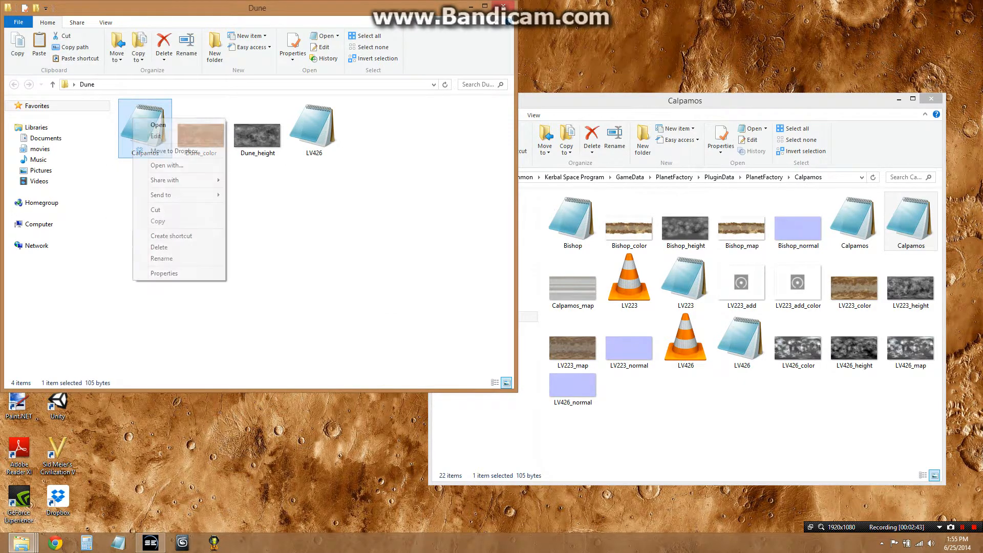
key(Down)
key(Return)
text(Dune)
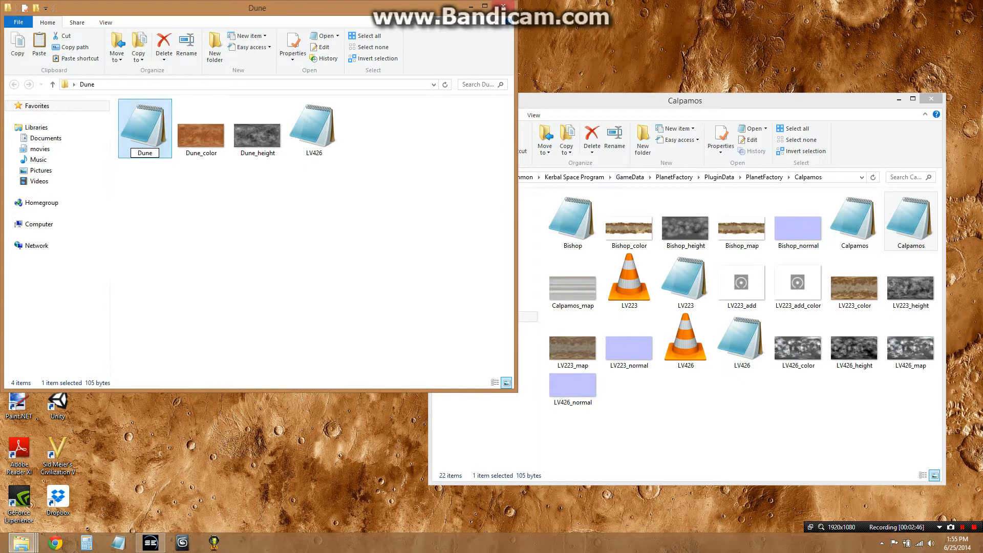
Rename the LV426 text file in the Dune folder to Dune
click(315, 135)
right_click(318, 141)
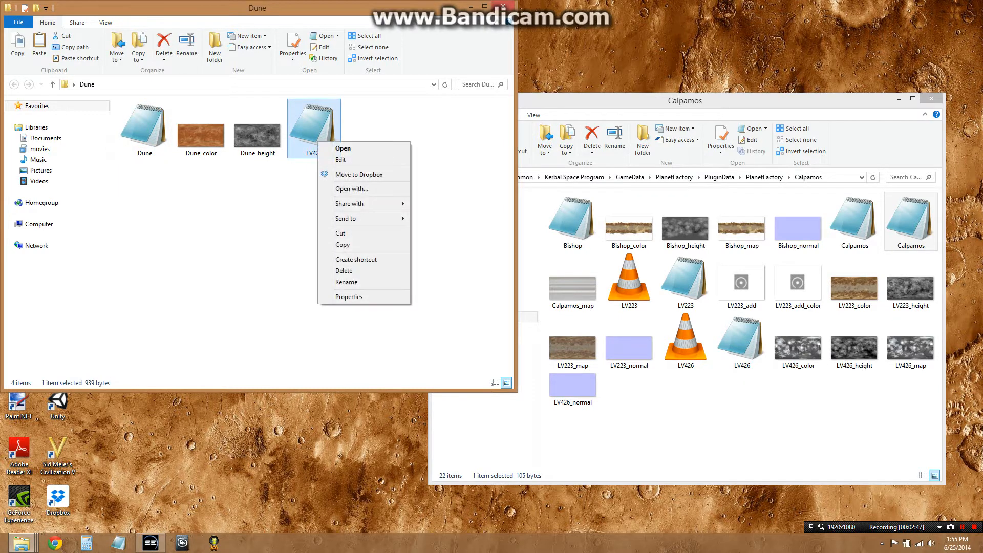
key(Down)
key(Return)
text(Dune)
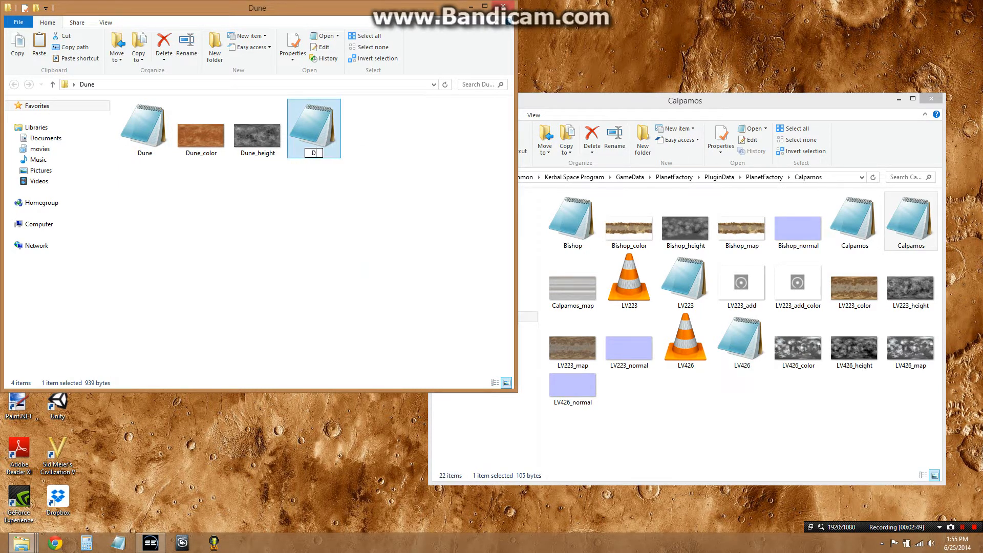
key(Return)
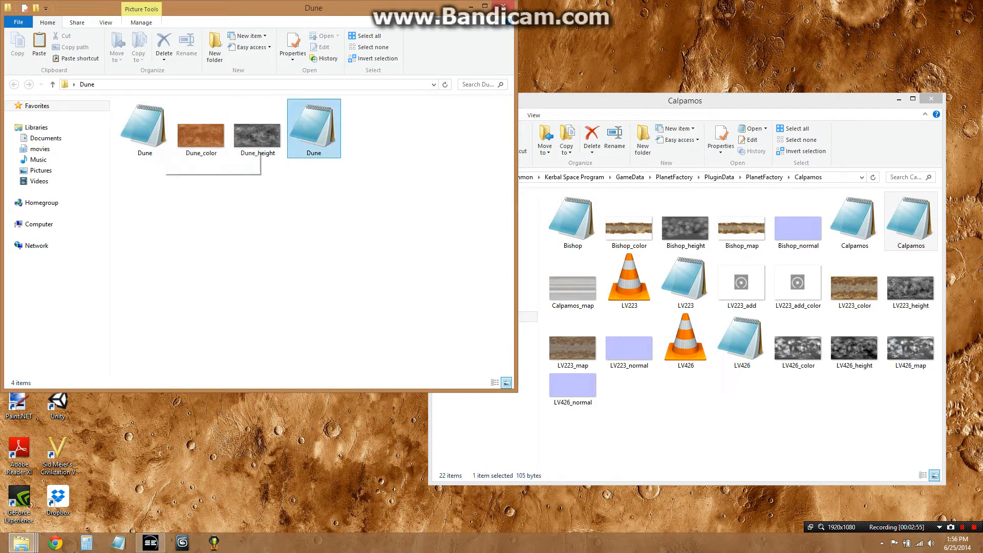
Open the Dune planet config, set name to Dune and flightGlobalsIndex to 850, and save
double_click(314, 128)
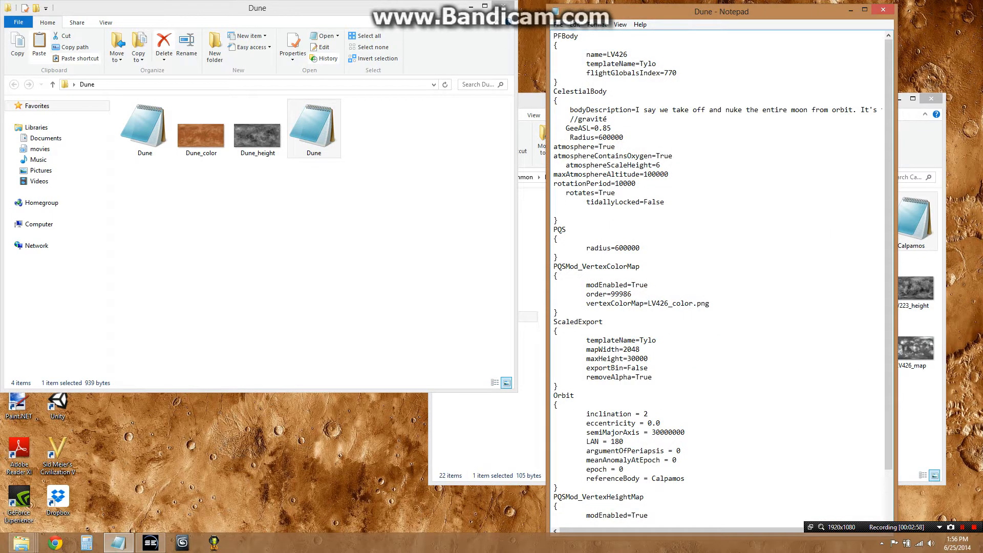
drag(607, 54, 628, 54)
text(Dune)
drag(664, 72, 677, 72)
text(850)
key(ctrl+s)
Delete the //gravité comment line in the CelestialBody block
drag(570, 119, 609, 119)
key(Delete)
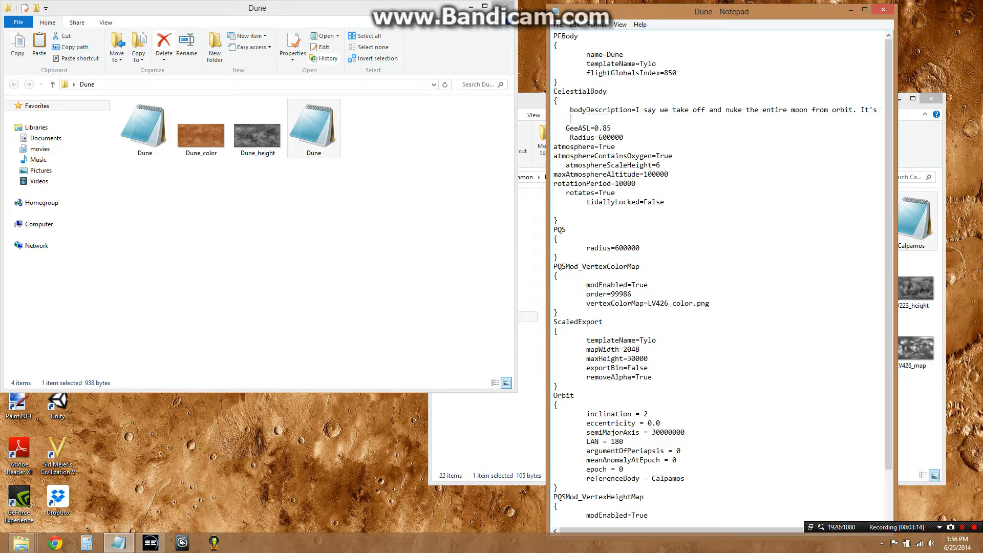
key(BackSpace)
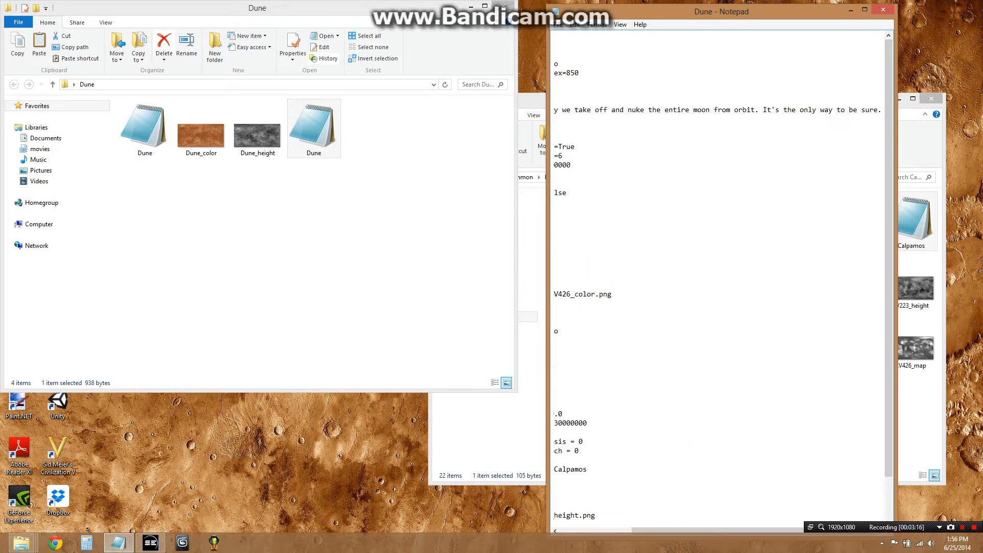
drag(712, 531, 638, 530)
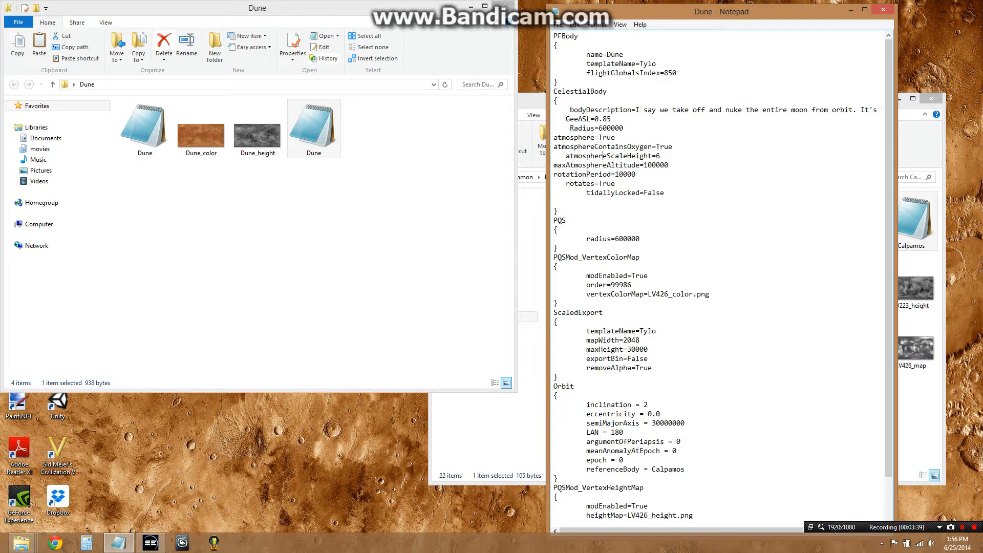
Change vertexColorMap to Dune_color.png to match the color texture's file name
scroll(603, 110, down, 2)
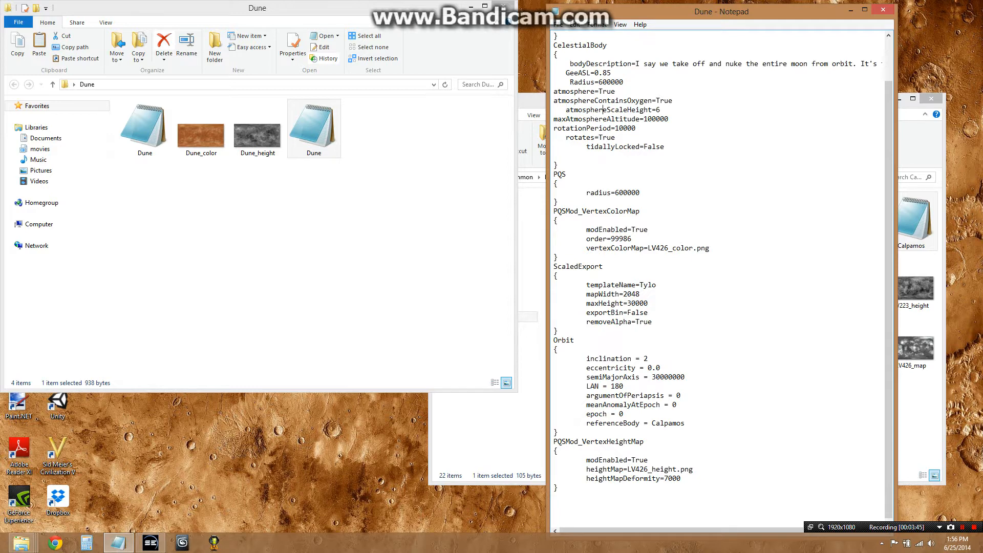
click(201, 135)
drag(648, 249, 669, 248)
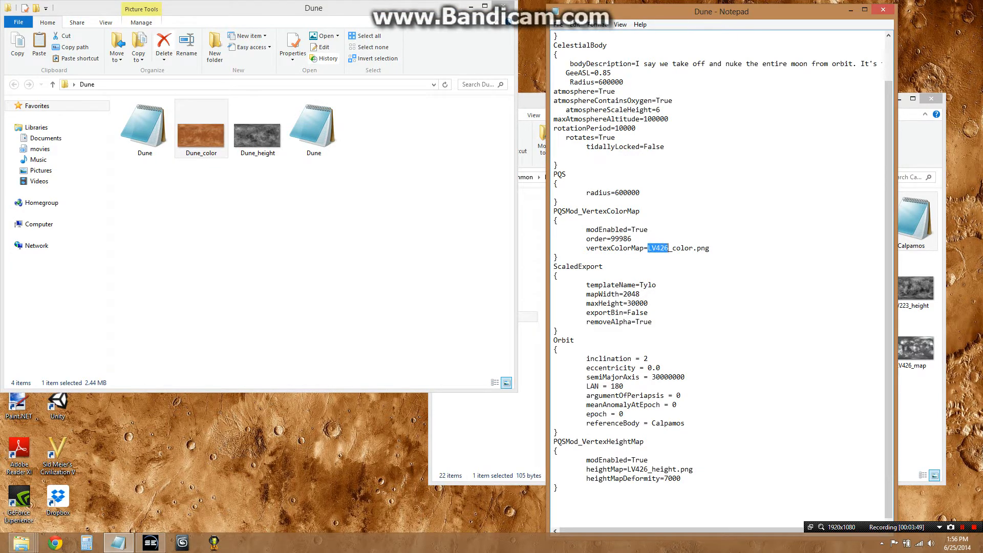
text(Dune)
drag(640, 285, 656, 285)
click(656, 284)
scroll(722, 276, up, 2)
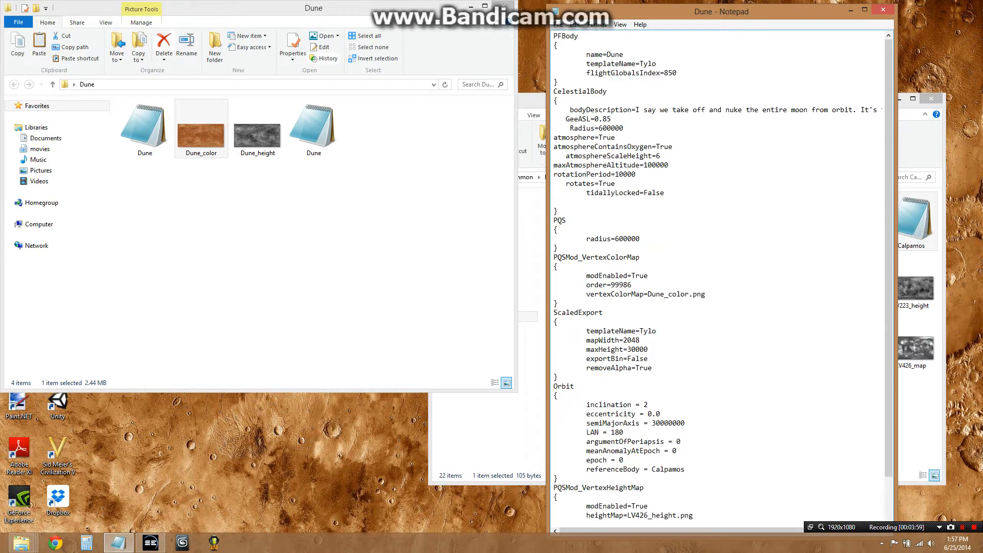
scroll(722, 277, down, 2)
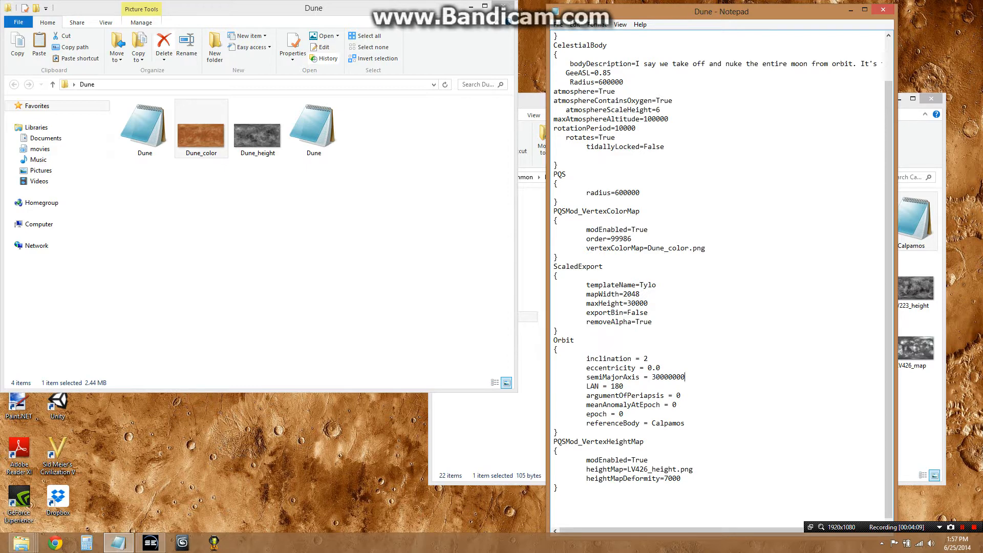
text(00)
key(shift+Left)
text(8)
key(Down)
key(shift+Left)
key(shift+Left)
key(shift+Left)
text(0)
Set the orbit's referenceBody to Sun
key(shift+Right)
key(shift+Right)
key(shift+Right)
key(shift+Right)
key(shift+Right)
key(shift+Right)
key(shift+Right)
key(shift+Right)
text(Sun)
Change heightMap to Dune_height.png and save the planet config
double_click(598, 441)
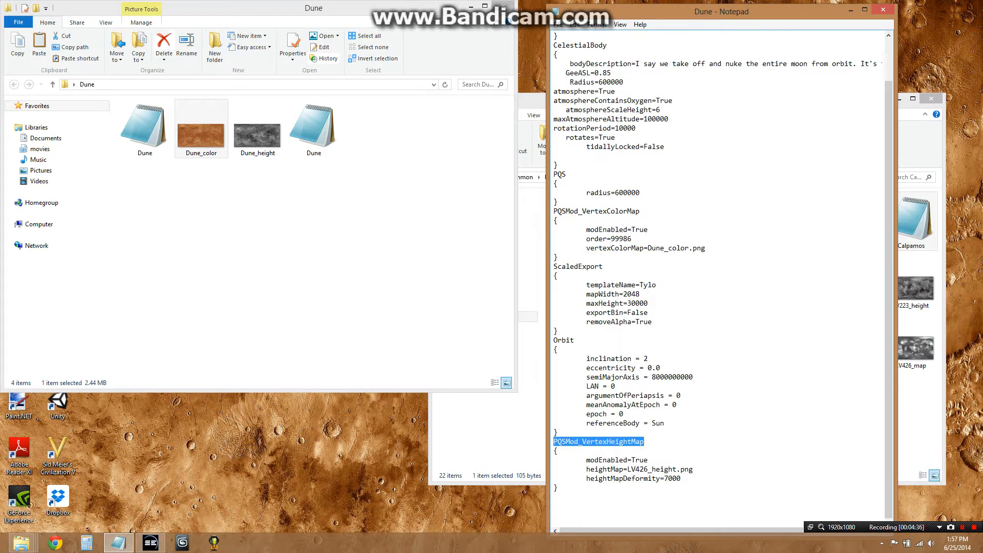
drag(627, 469, 648, 469)
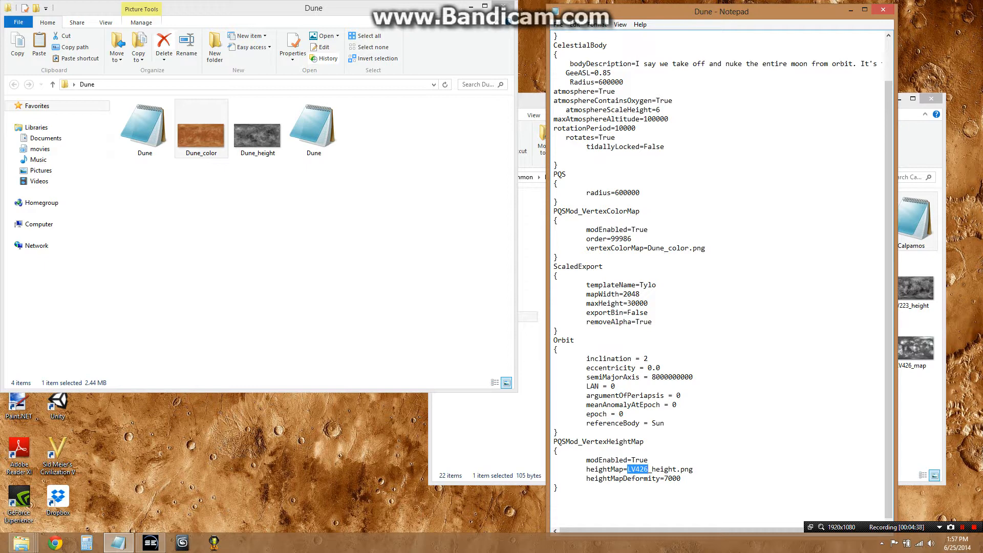
text(Dune)
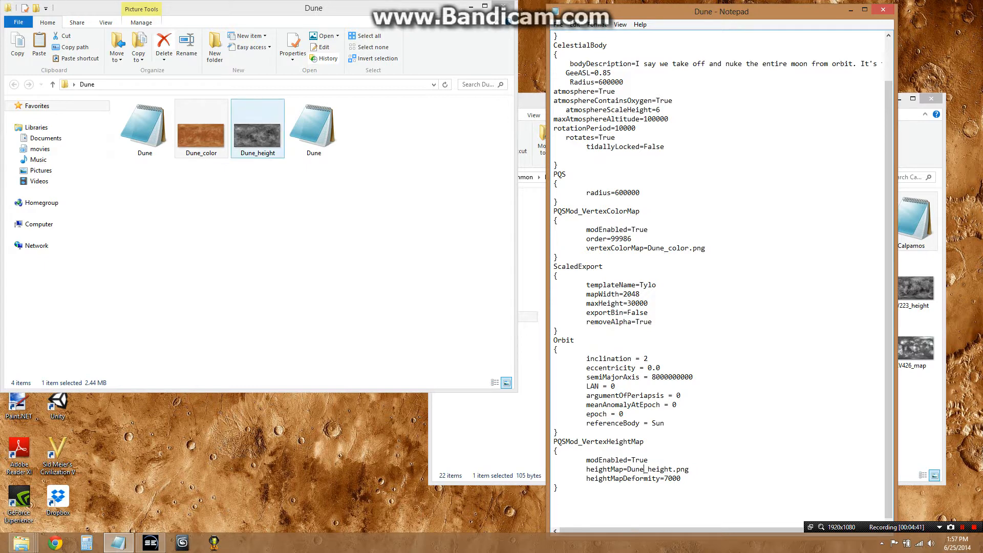
click(258, 134)
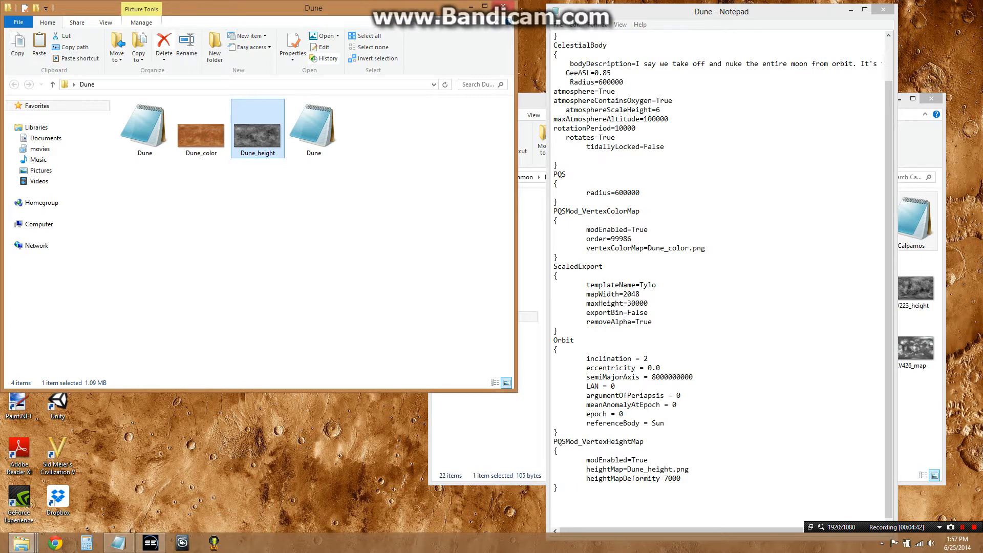
click(557, 258)
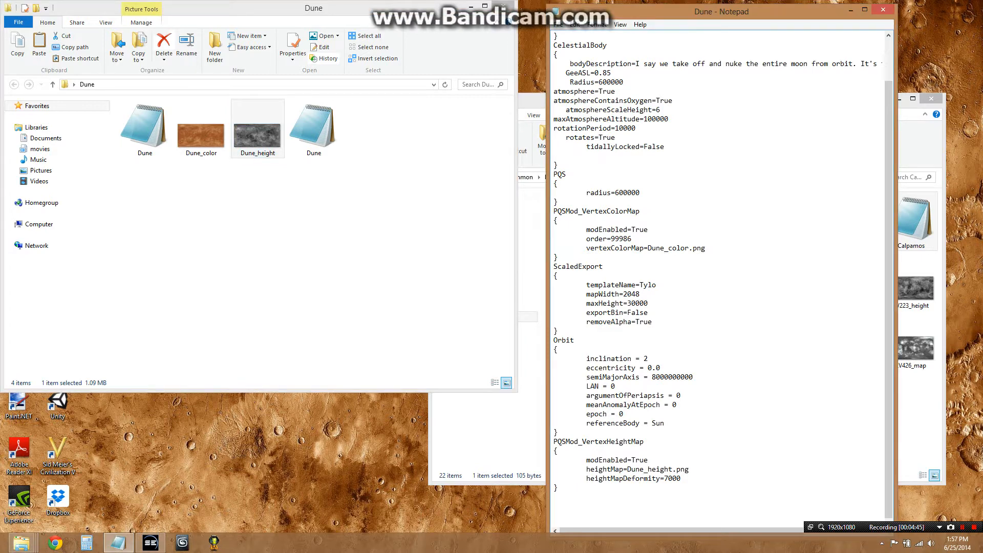
click(558, 24)
click(578, 58)
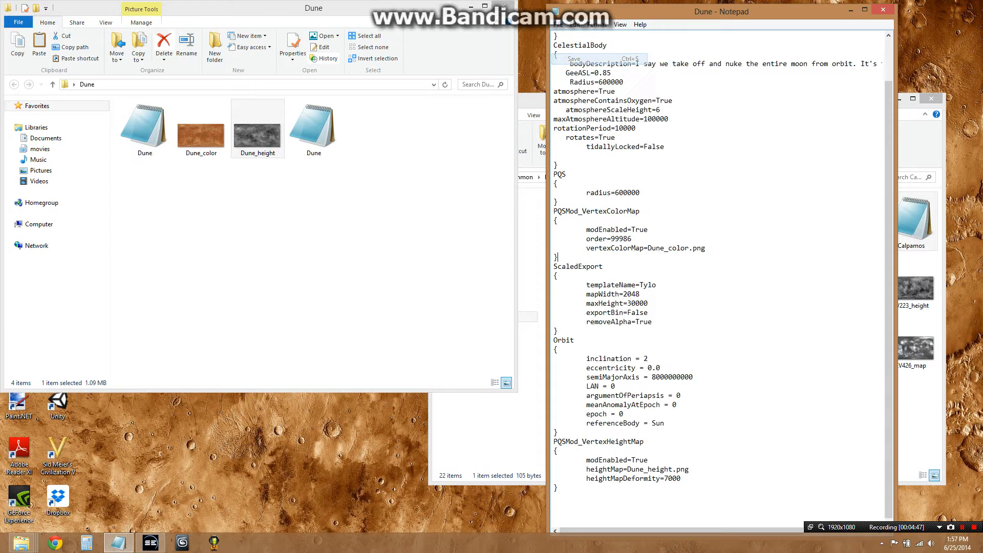
Review the planet config and close it
scroll(722, 275, up, 1)
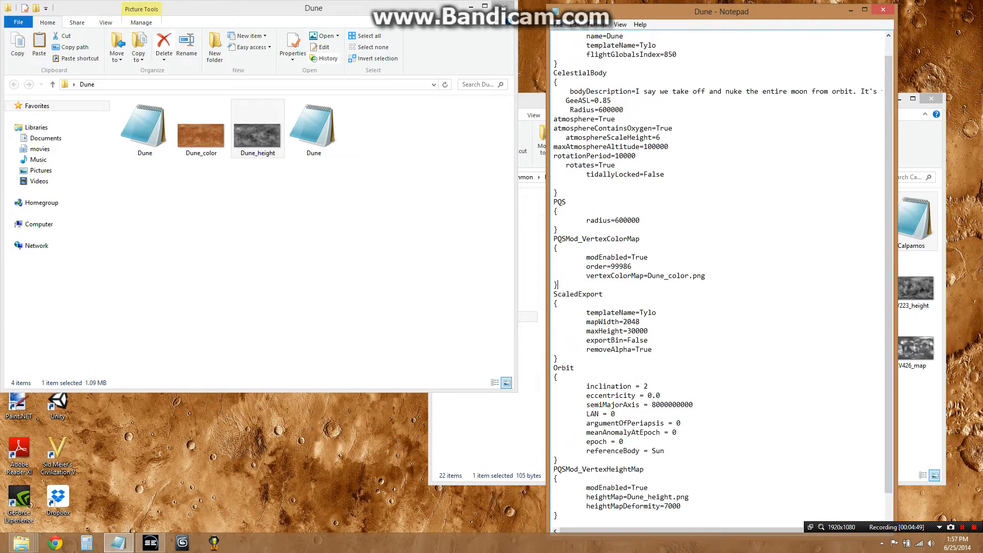
scroll(722, 276, up, 1)
scroll(557, 257, down, 2)
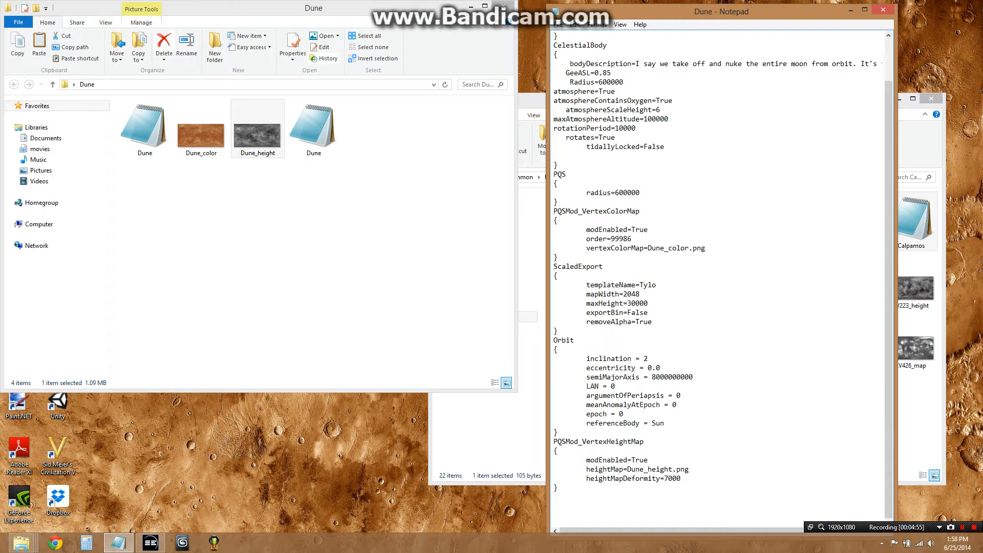
click(883, 9)
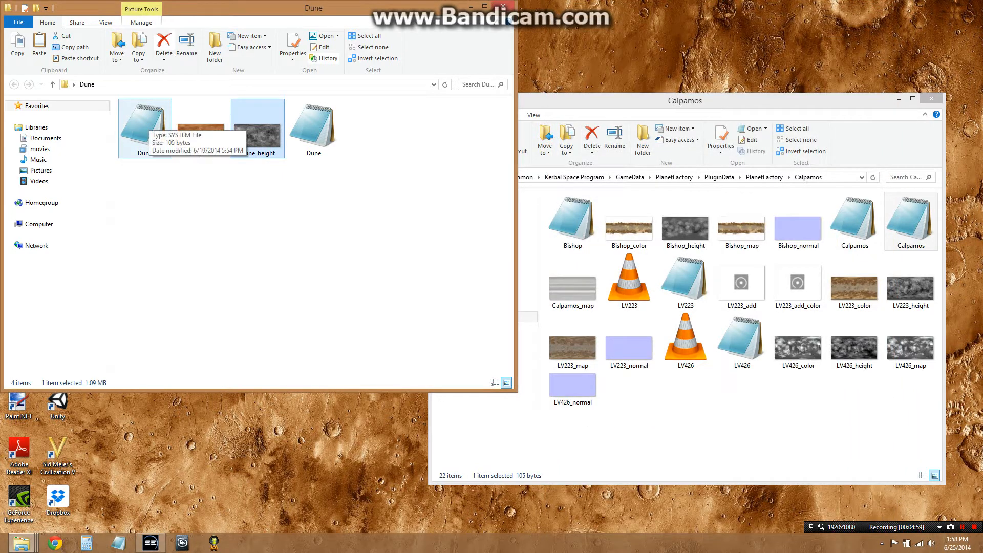
Open the Dune system file and delete the planetName lines for LV426, LV223 and Bishop
double_click(145, 130)
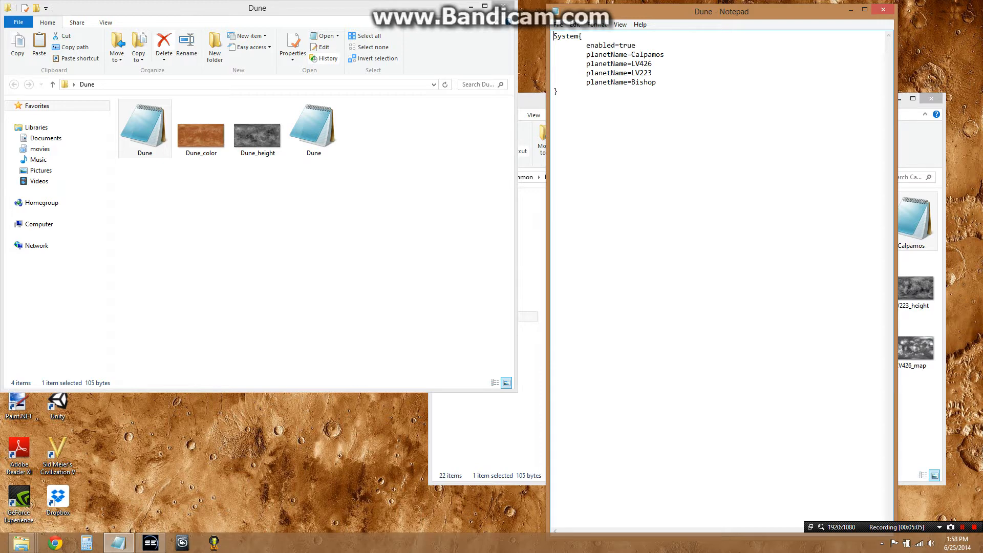
drag(591, 55, 607, 47)
click(615, 45)
drag(587, 63, 656, 82)
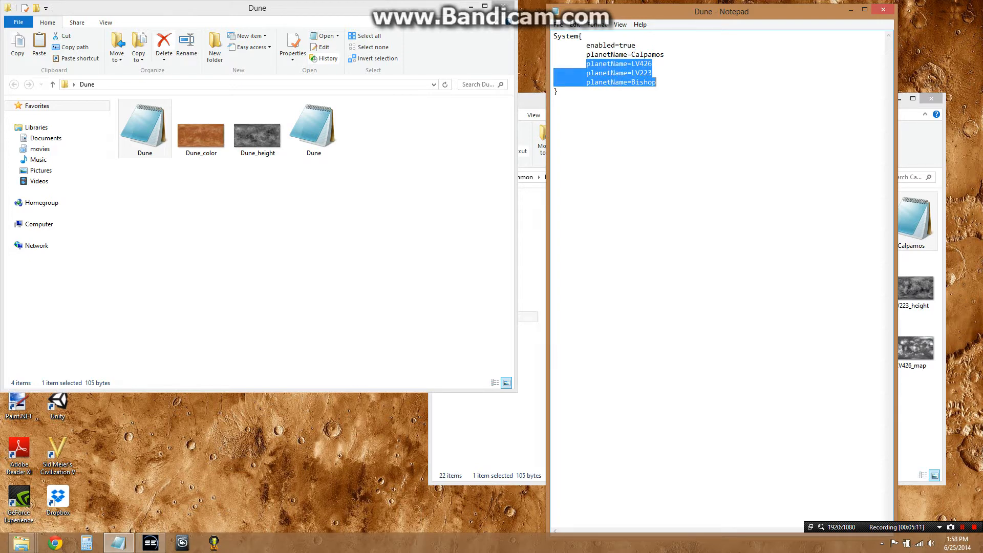
key(BackSpace)
key(BackSpace)
key(BackSpace)
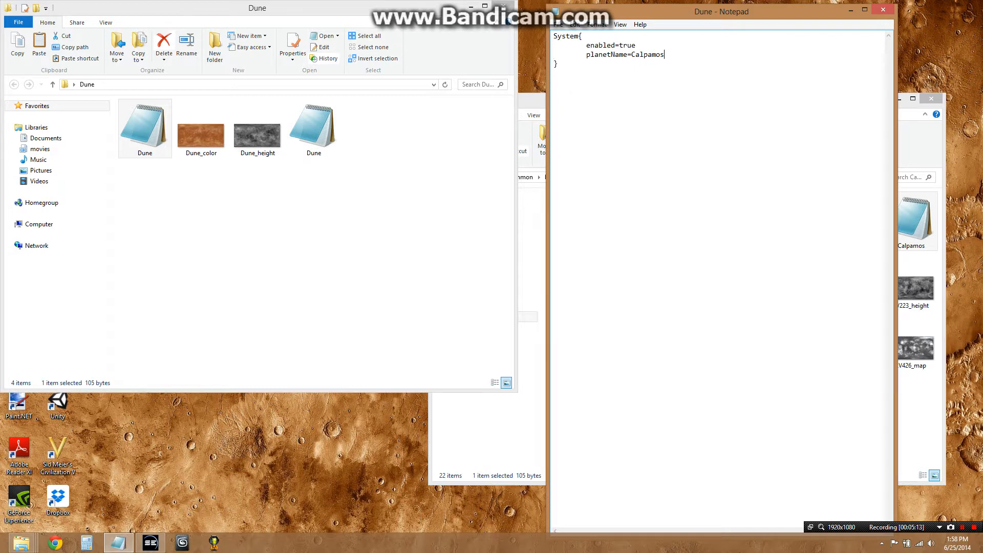
Change the remaining planetName to Dune, save, and close the system file
drag(632, 54, 665, 54)
text(Dune)
key(ctrl+s)
drag(587, 55, 648, 54)
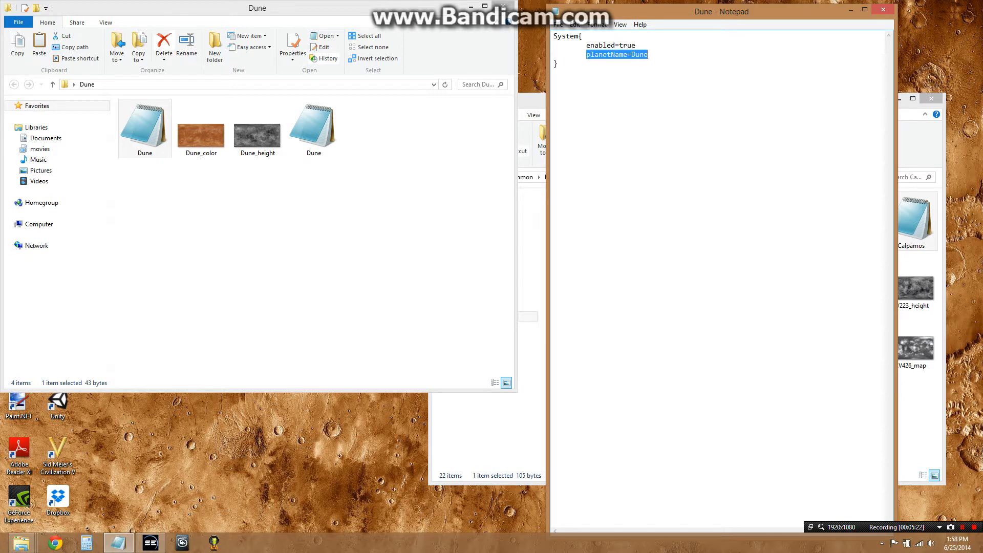
click(649, 55)
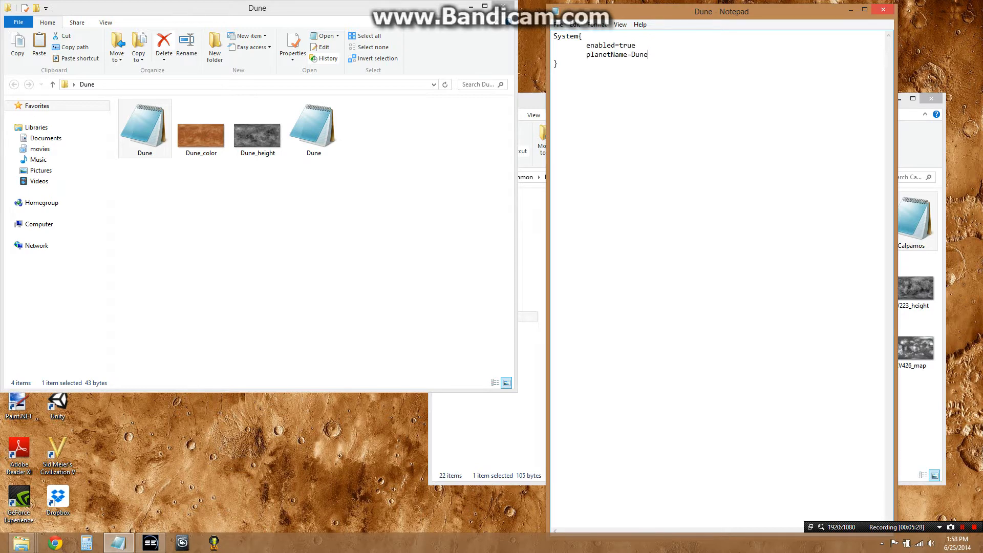
click(884, 9)
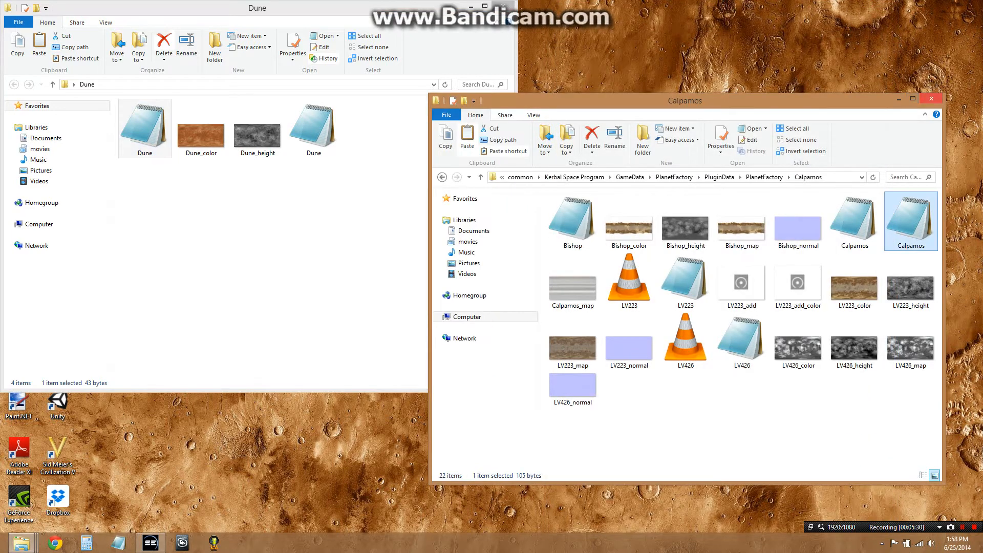
Close the Calpamos and Dune folder windows and select the Kerbal Space Program desktop shortcut
click(931, 99)
drag(430, 7, 707, 47)
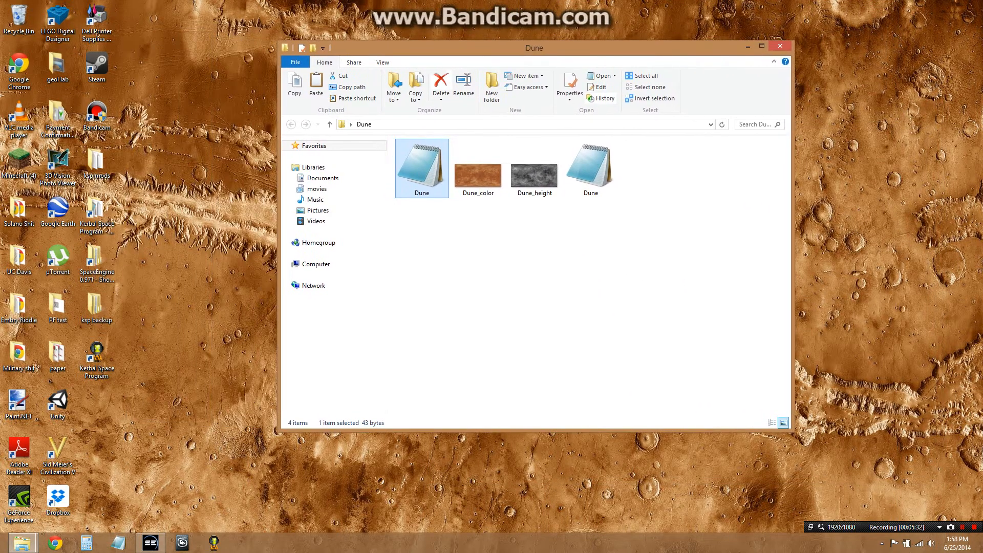
click(780, 46)
click(97, 216)
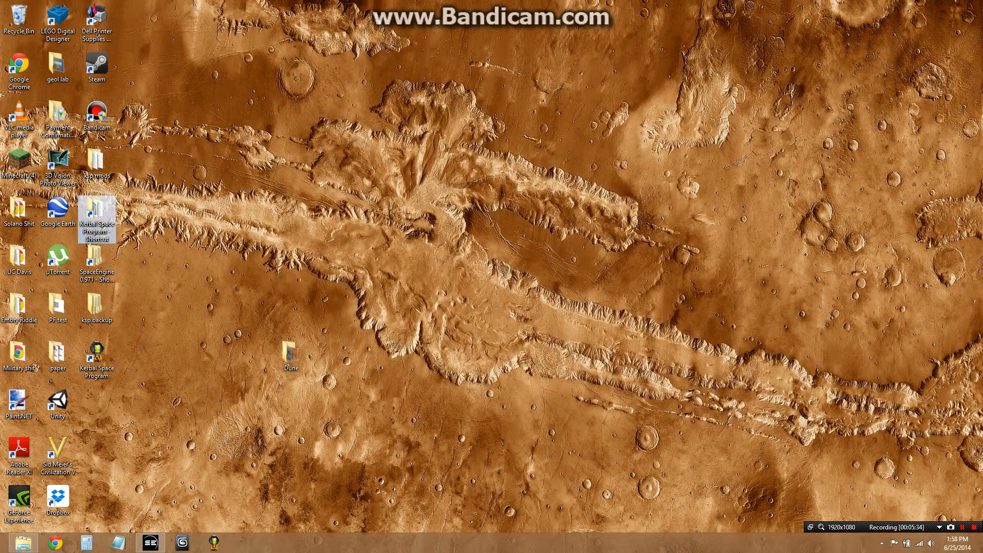
Move the Dune folder from the desktop into Kerbal Space Program's GameData\PlanetFactory\PluginData\PlanetFactory folder, then close the window
right_click(286, 358)
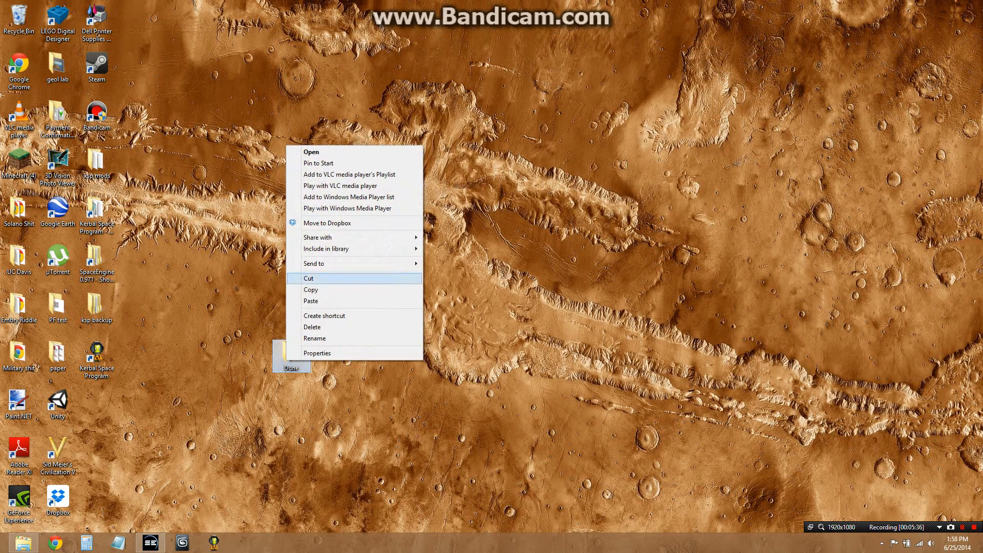
click(309, 278)
double_click(97, 216)
double_click(422, 158)
double_click(422, 168)
double_click(422, 168)
double_click(426, 158)
scroll(589, 307, down, 5)
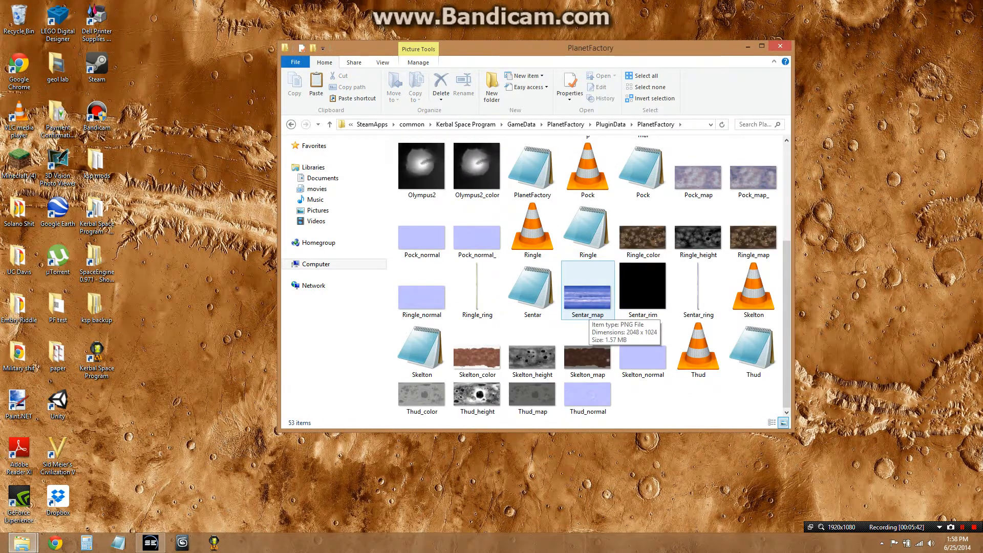
right_click(667, 260)
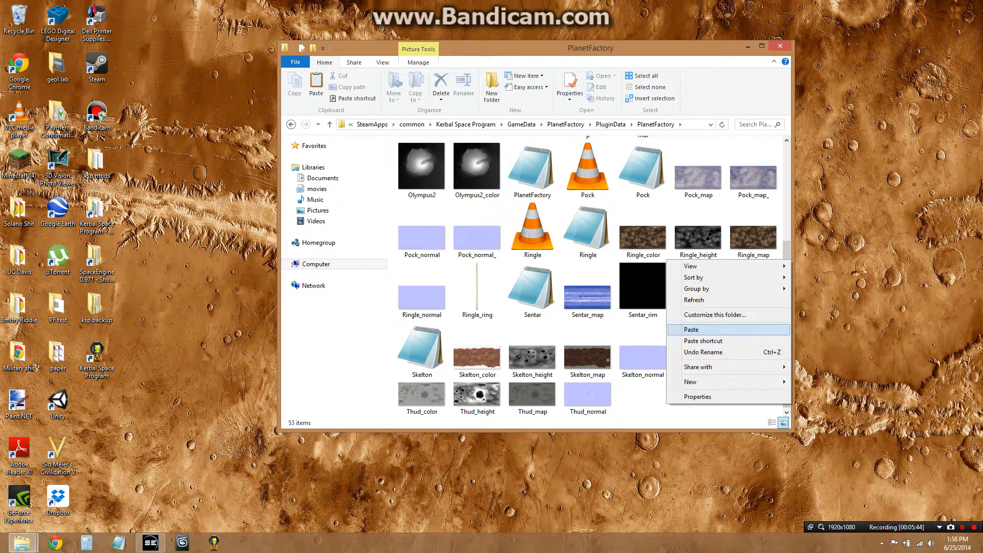
click(692, 330)
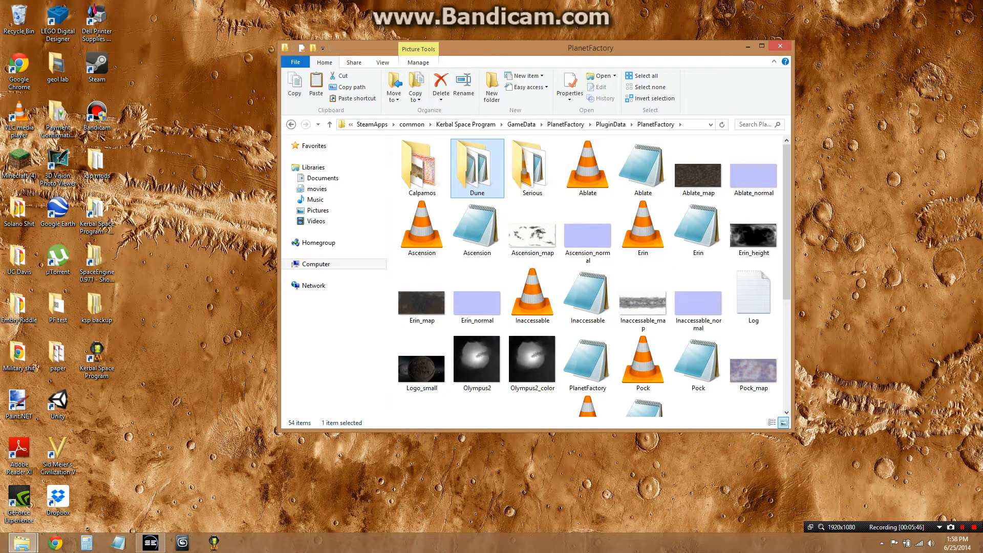
click(780, 46)
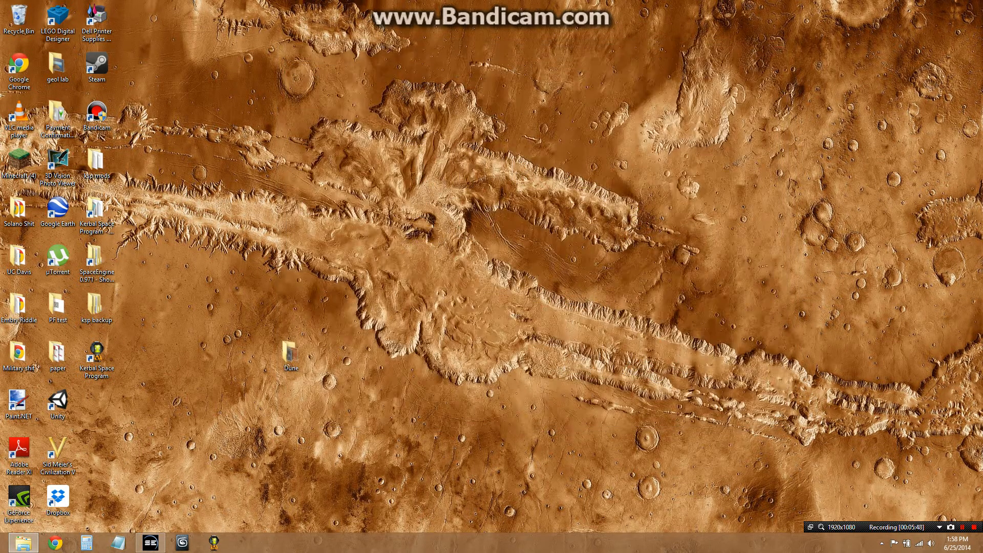
Launch Kerbal Space Program and resume the PF test saved game
click(215, 543)
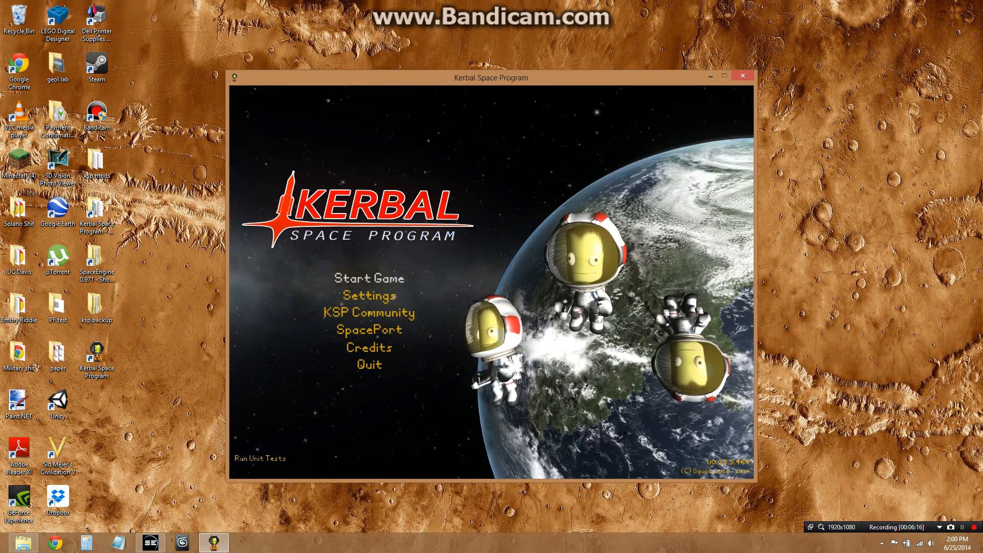
click(369, 278)
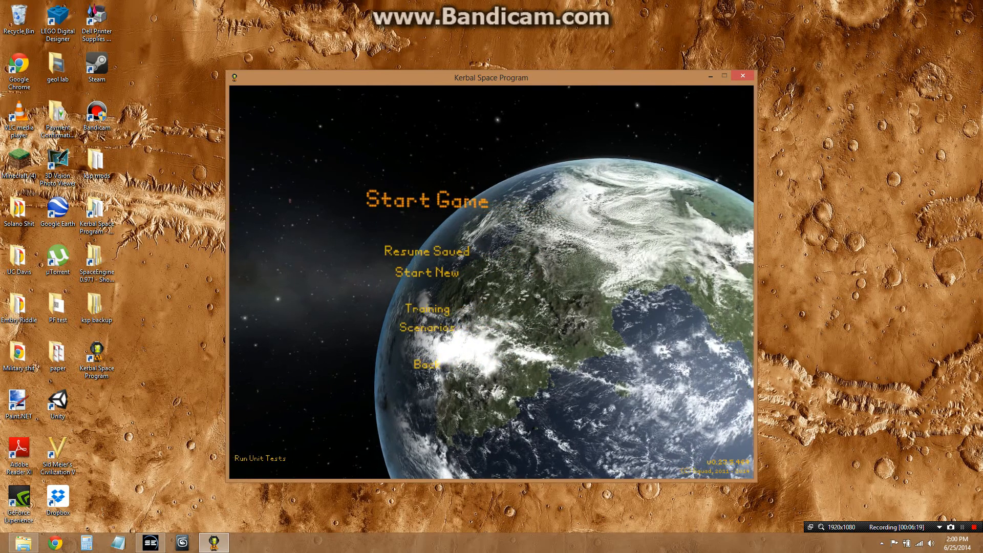
click(414, 250)
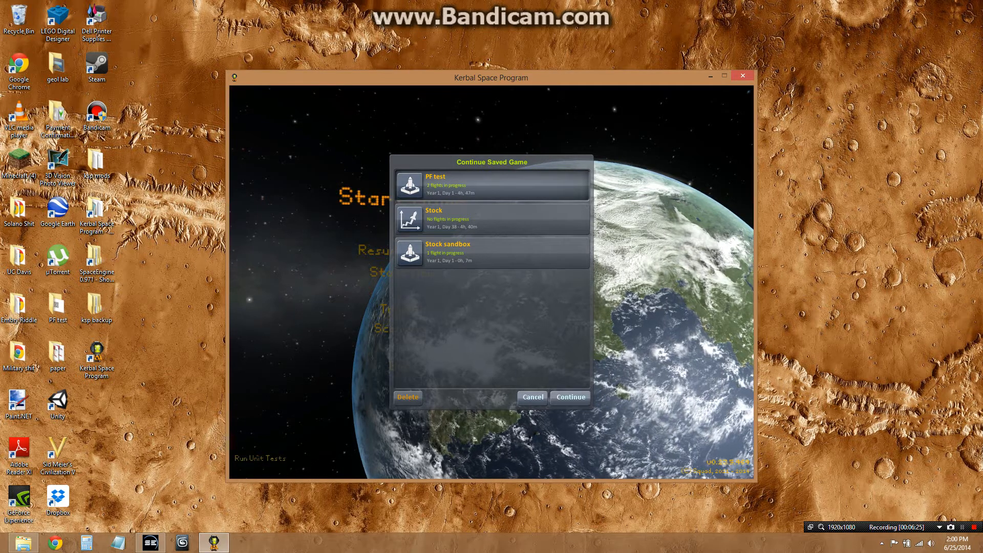
click(570, 398)
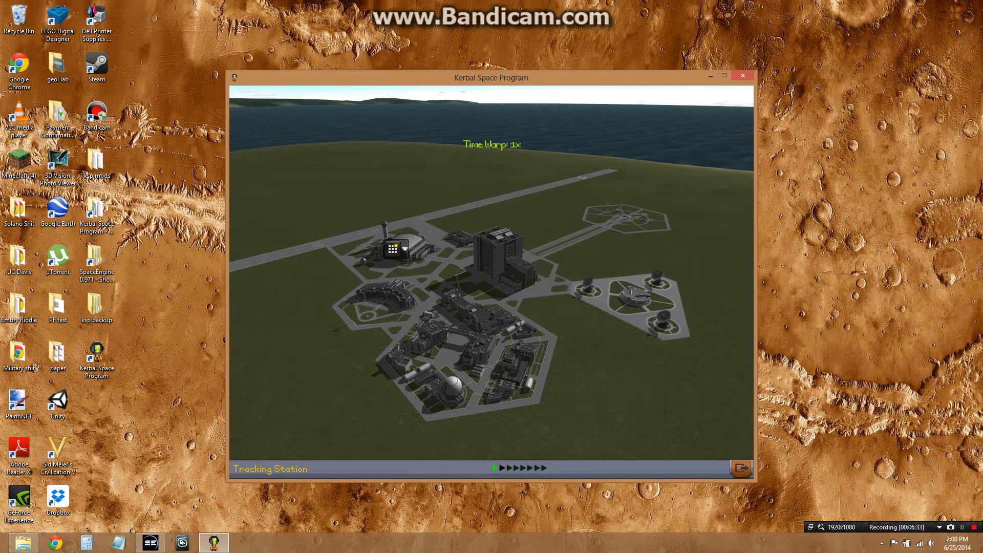
Examine the solar system in the Tracking Station, zooming out and focusing on Dune
click(635, 297)
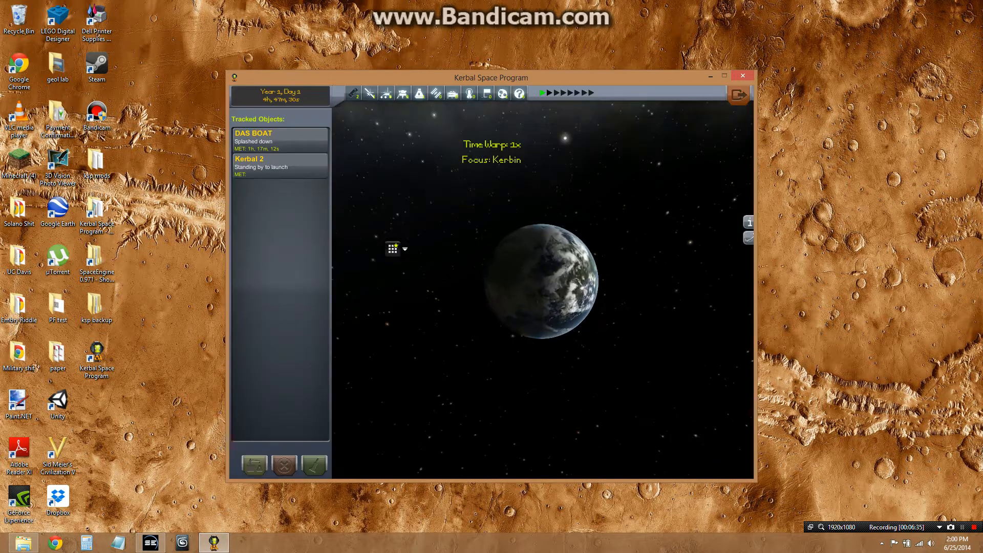
scroll(543, 283, down, 10)
scroll(543, 283, down, 10)
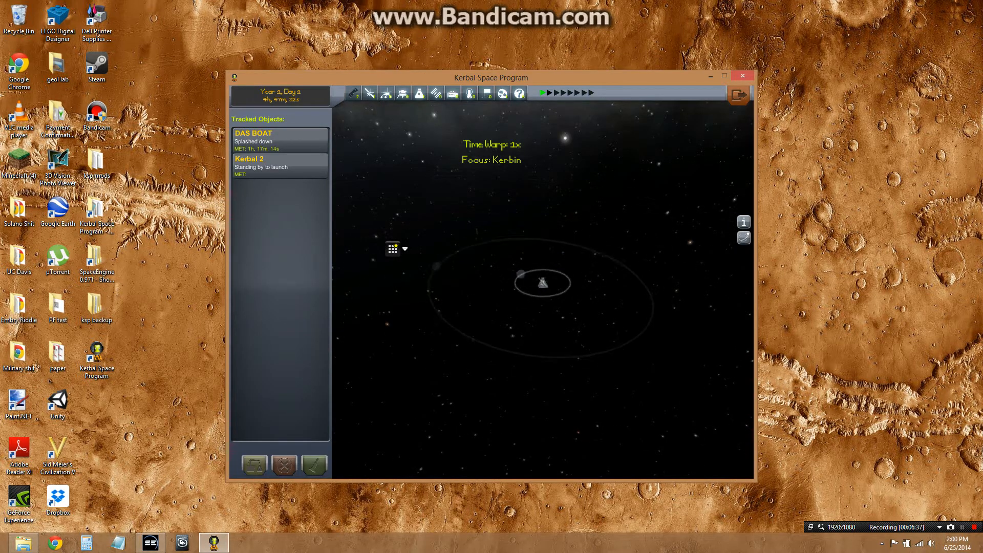
scroll(543, 283, down, 10)
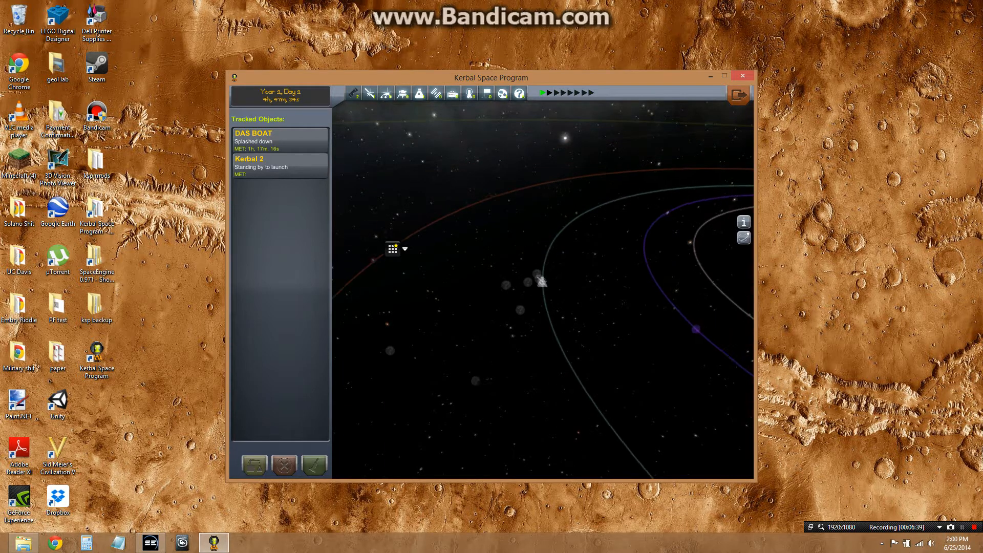
double_click(631, 283)
drag(630, 282, 625, 353)
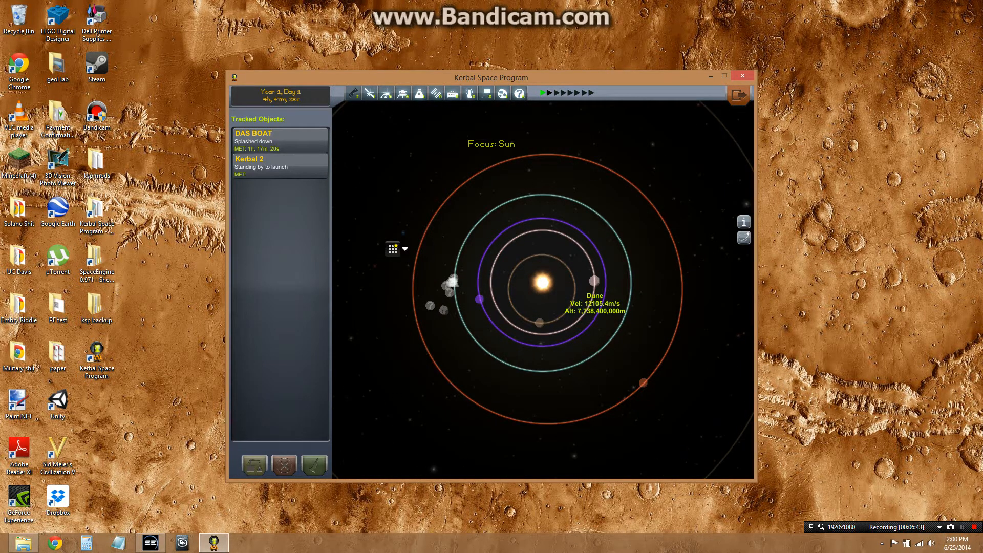
double_click(594, 281)
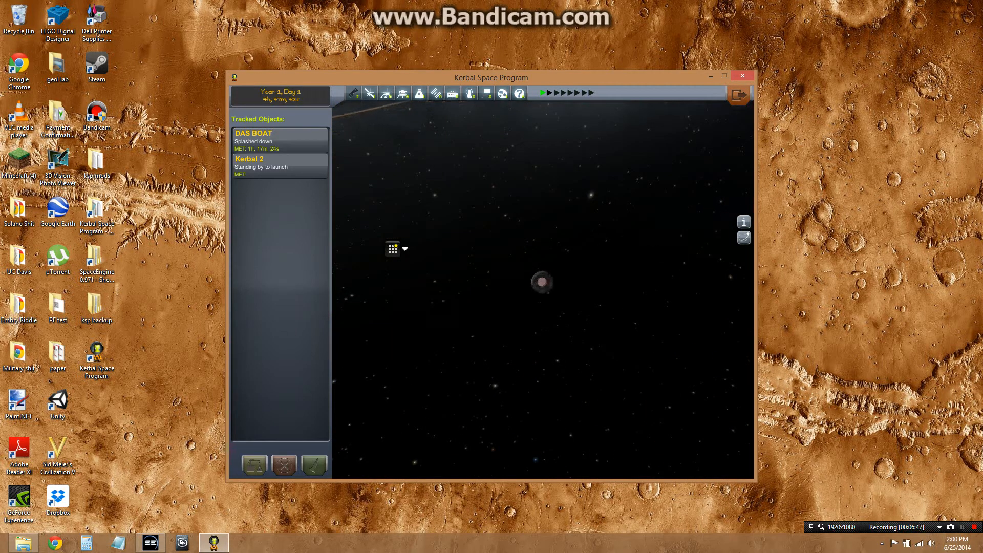
scroll(542, 282, up, 5)
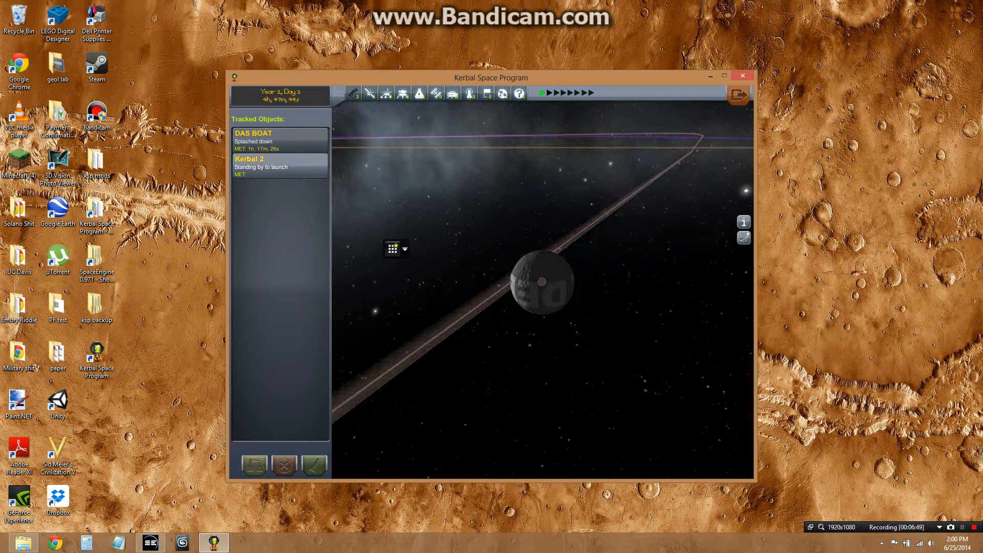
Fly the Kerbal 2 vessel and use PlanetFactory's Go To planet picker to send it to Dune
click(280, 166)
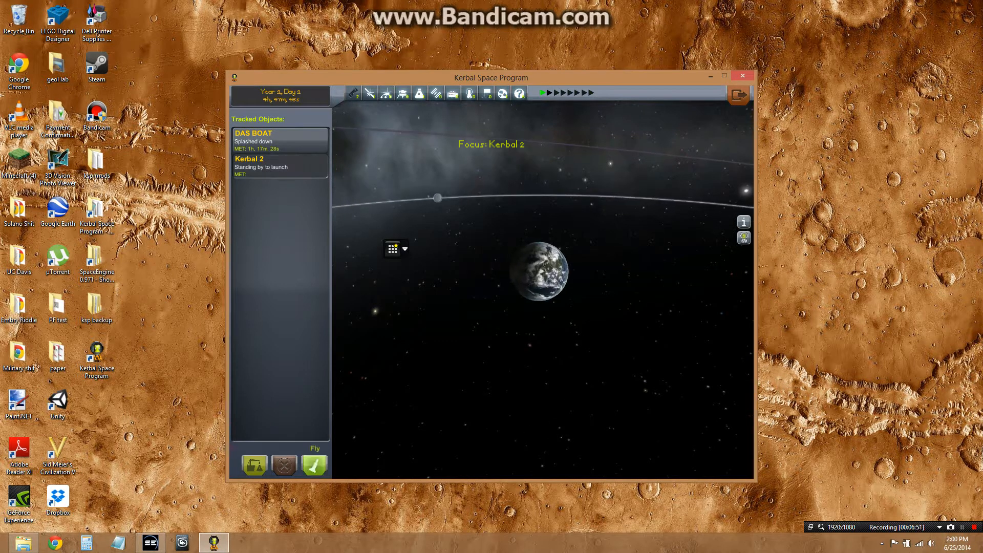
click(314, 466)
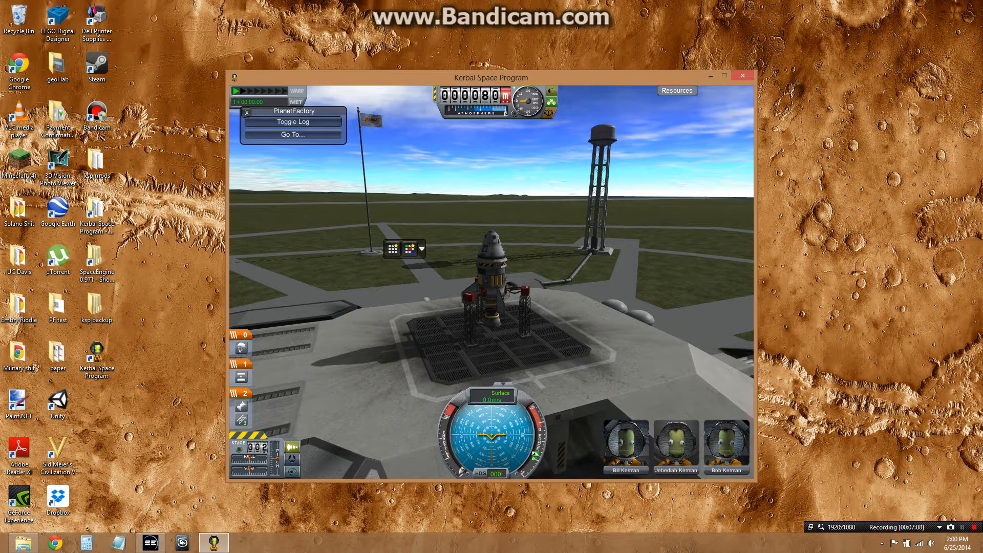
click(293, 135)
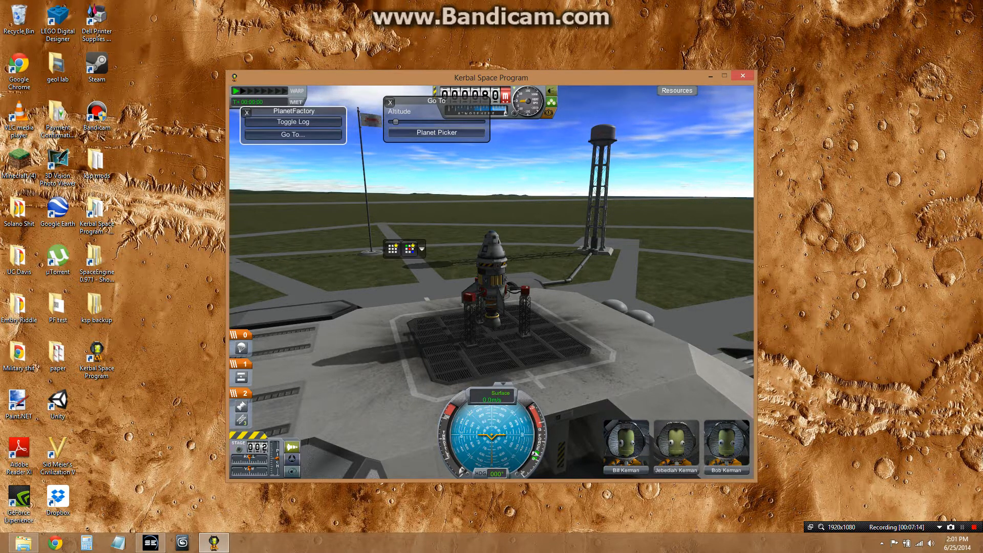
click(436, 133)
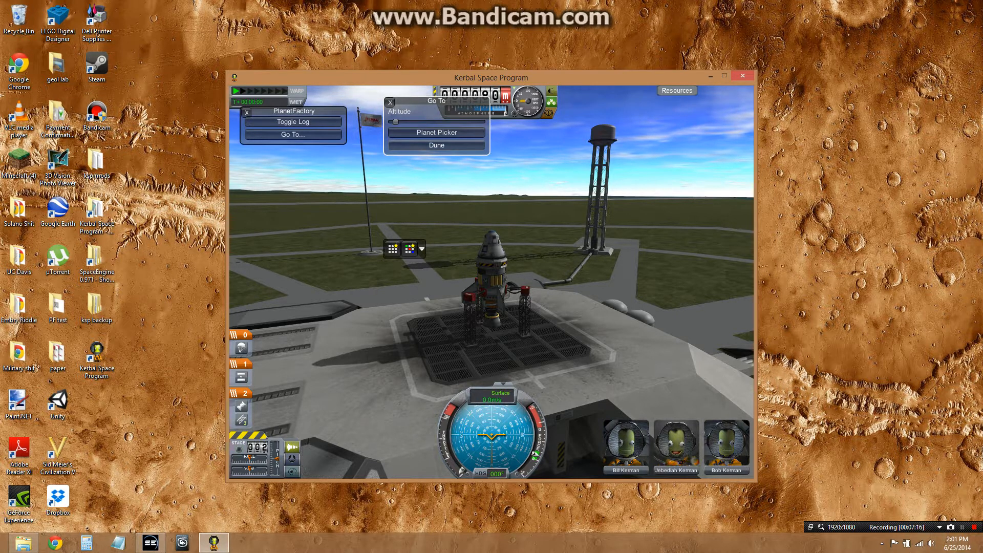
click(437, 145)
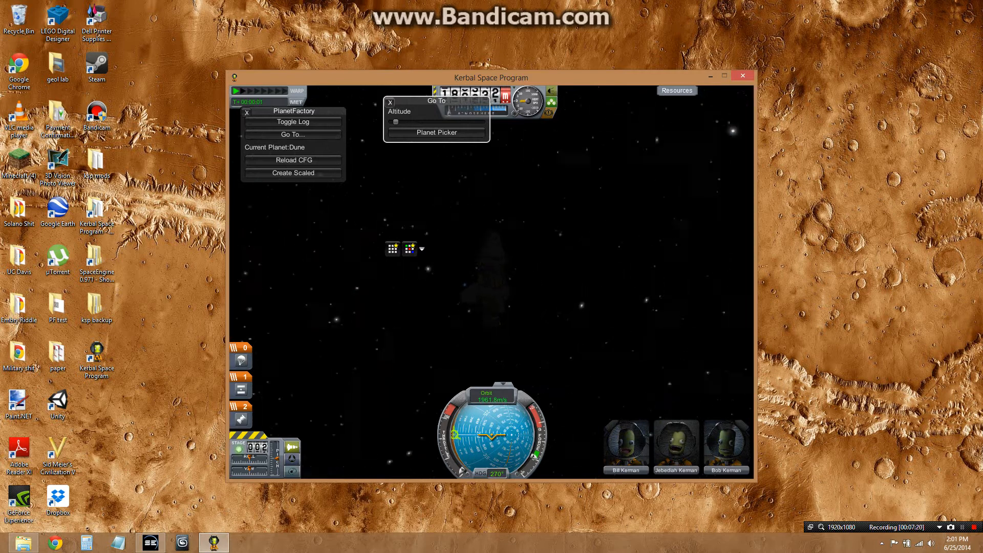
click(390, 102)
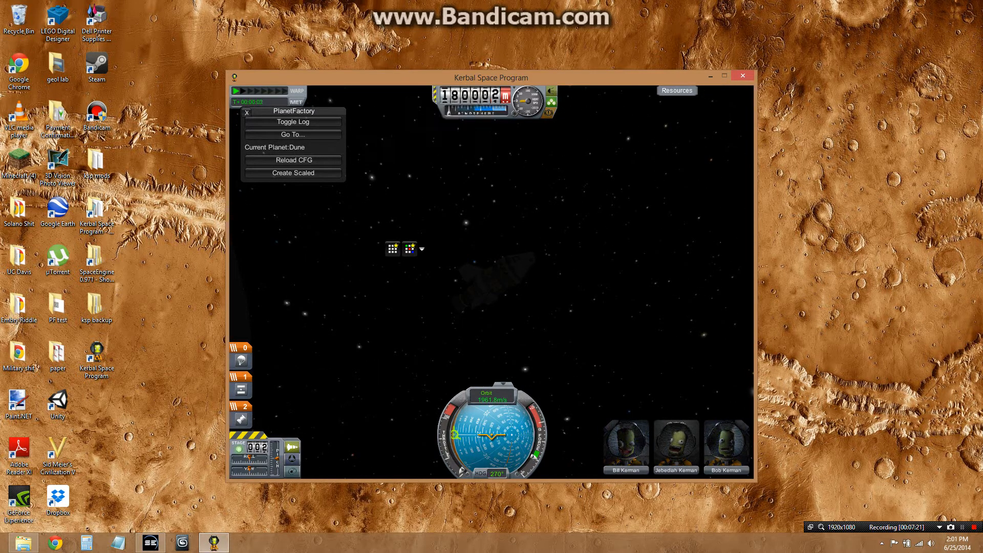
Rotate the camera and toggle map view to inspect Dune from orbit
key(Right)
key(Right)
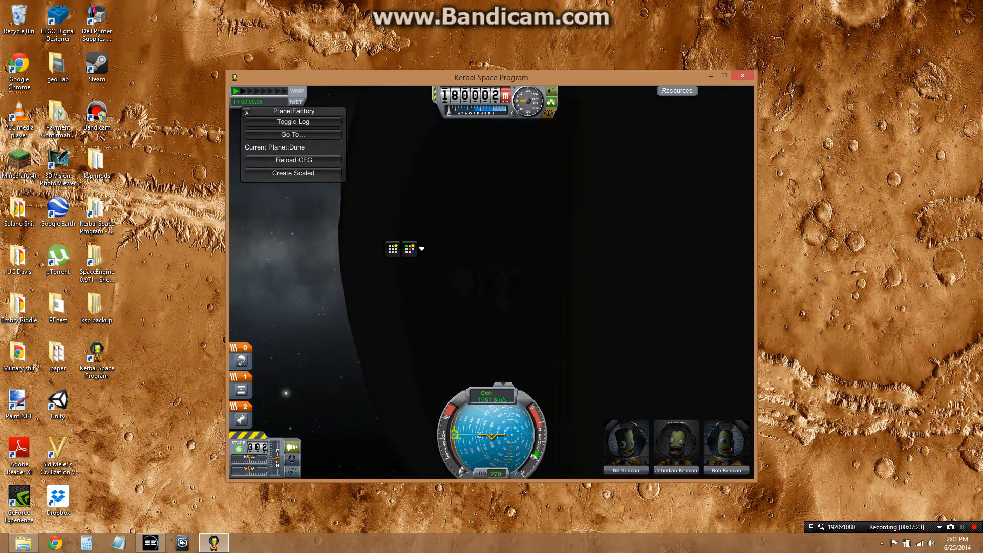
key(m)
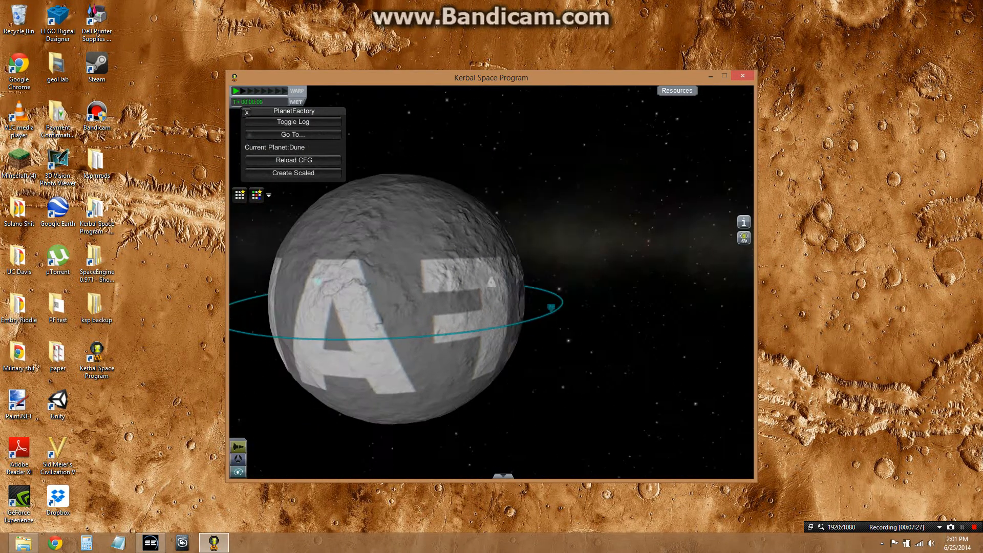
key(m)
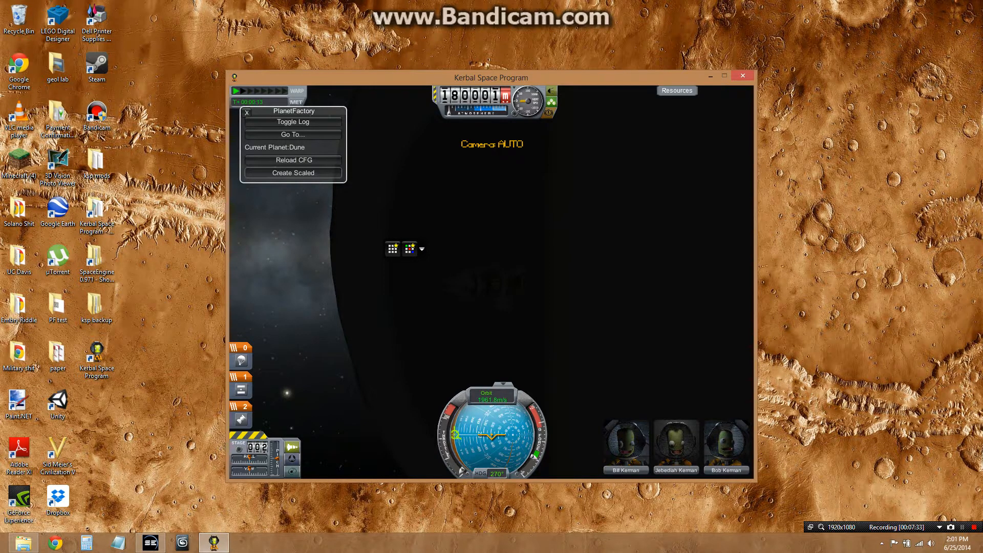
Open the Dune folder inside PlanetFactory's PluginData and resize its window beside the game
double_click(96, 207)
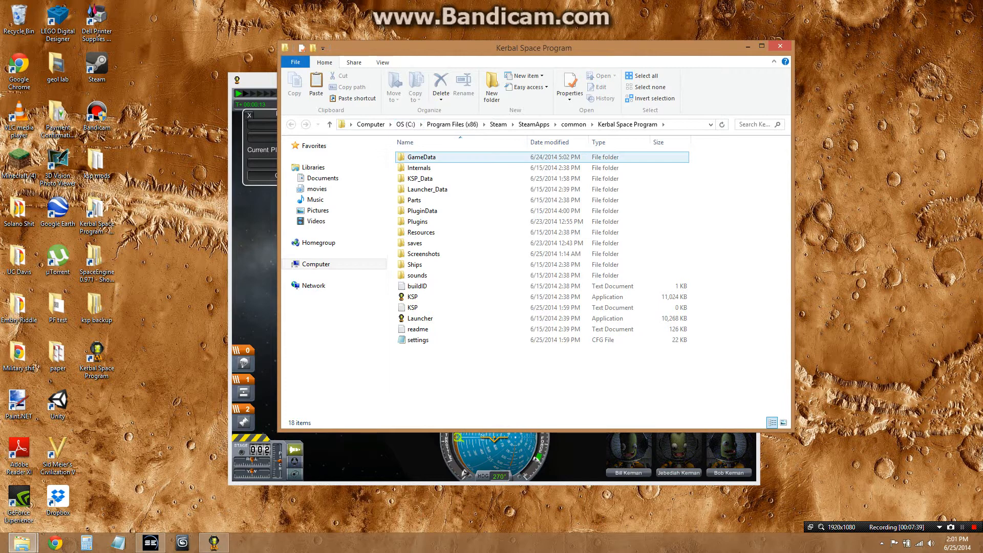
double_click(418, 158)
double_click(421, 168)
double_click(421, 167)
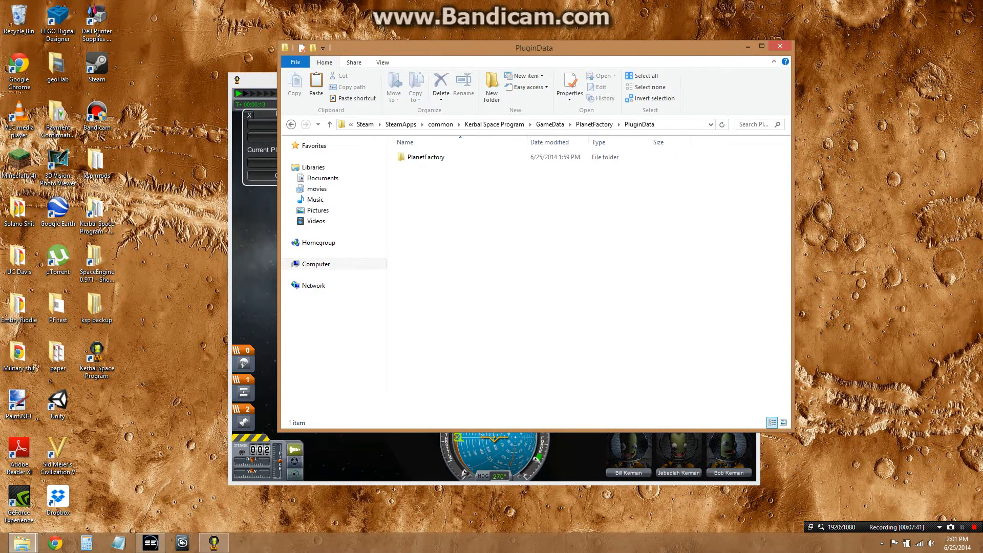
double_click(421, 159)
double_click(477, 167)
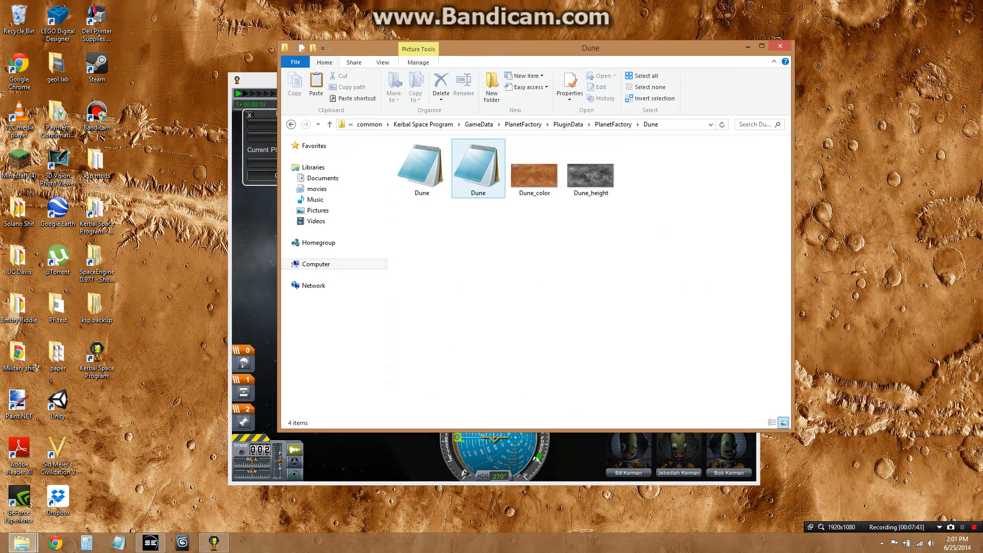
drag(794, 267, 486, 266)
drag(427, 48, 159, 41)
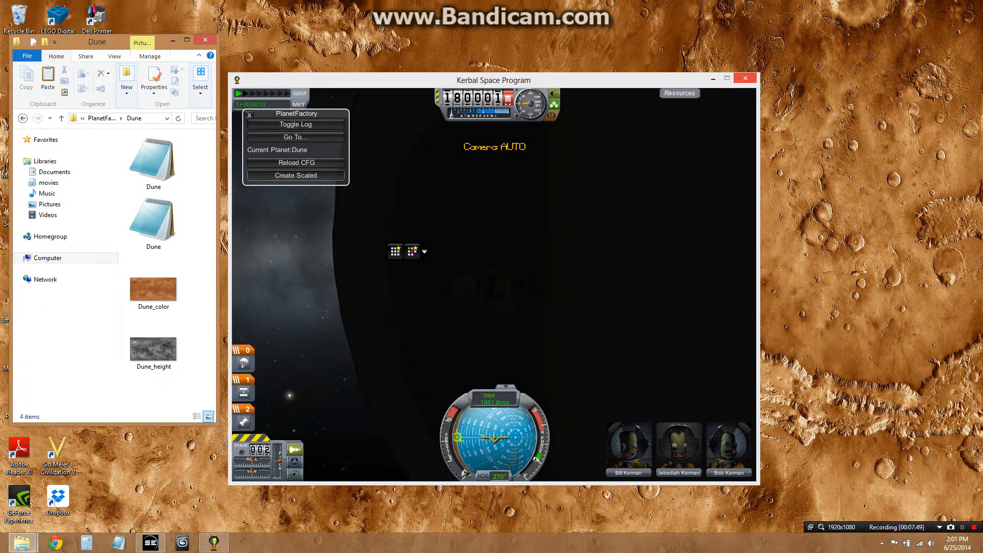
drag(120, 425, 121, 515)
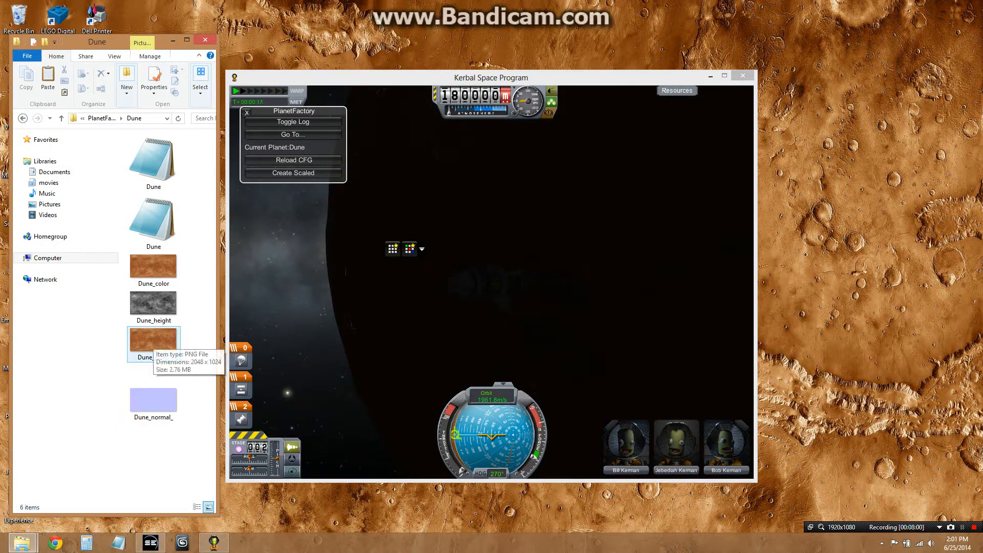
Inspect the textured Dune in map view, rotating the camera around the planet and checking the Dune_map_ file
click(410, 308)
drag(492, 308, 471, 307)
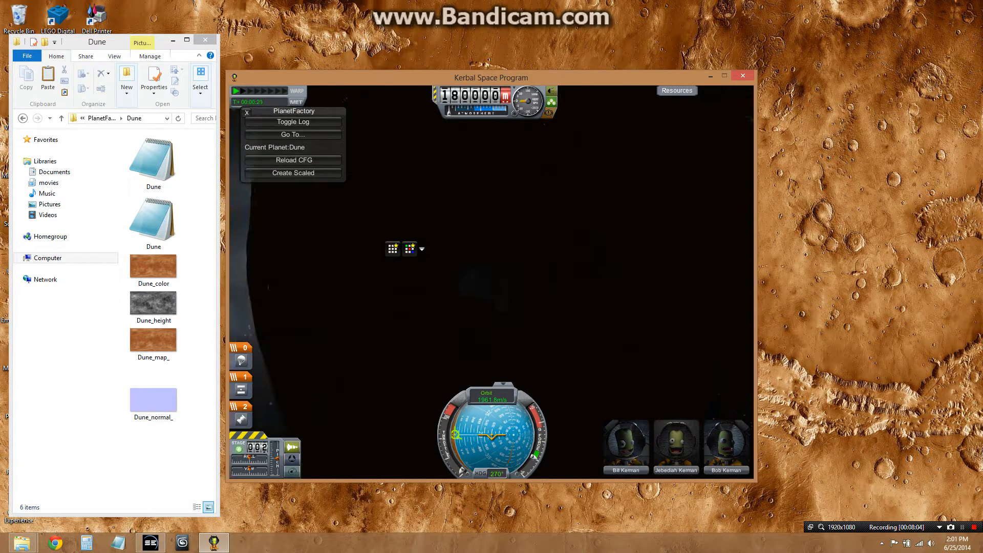
key(m)
drag(492, 307, 469, 318)
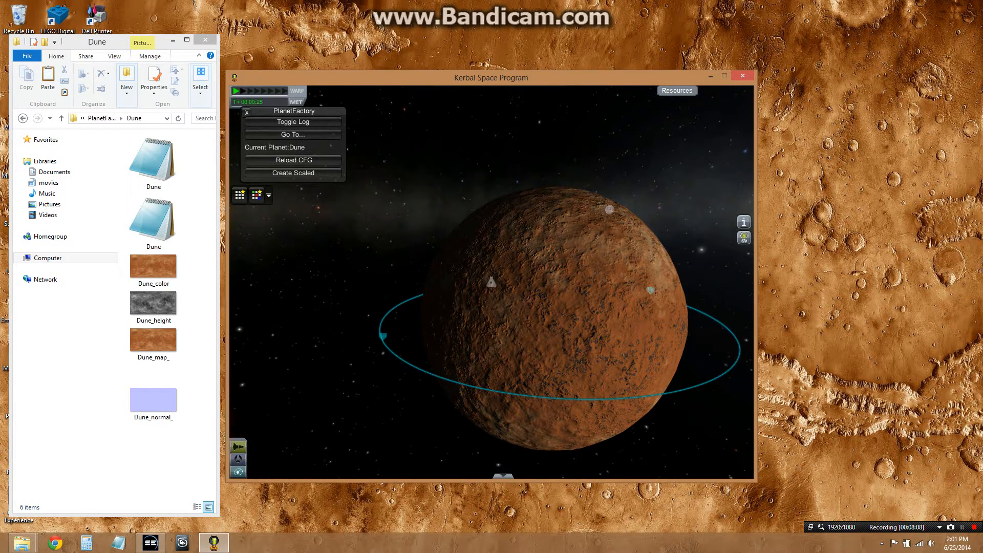
click(153, 344)
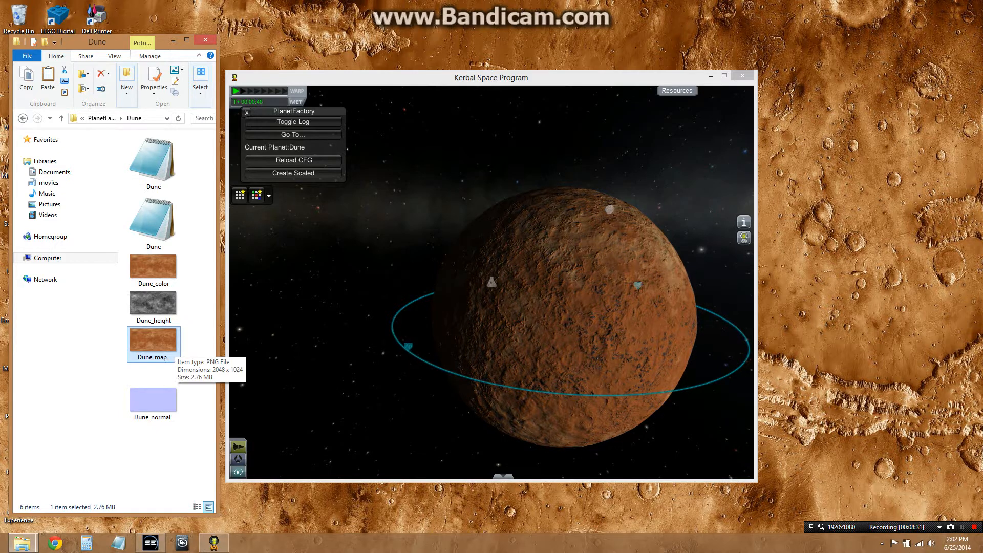
drag(492, 317, 396, 269)
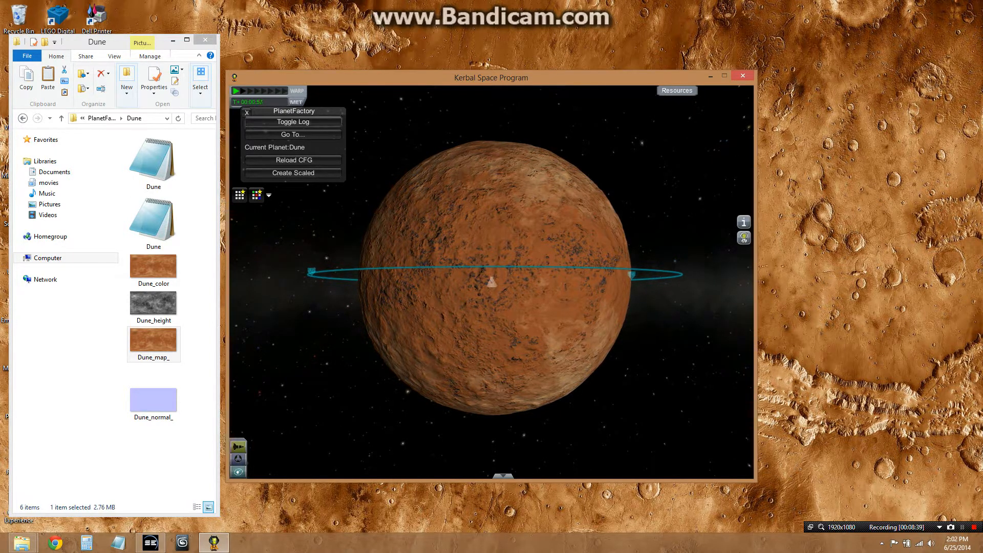
Close PlanetFactory's window and use HyperEdit's Orbit Editor to place the active vessel in a 50000 altitude orbit around Dune
click(247, 112)
click(256, 195)
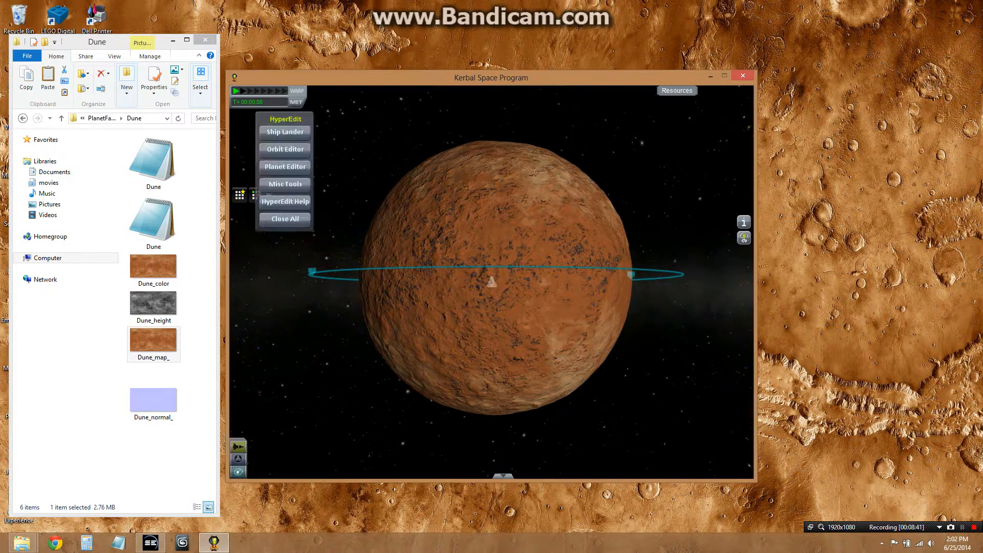
click(286, 149)
triple_click(362, 275)
text(5)
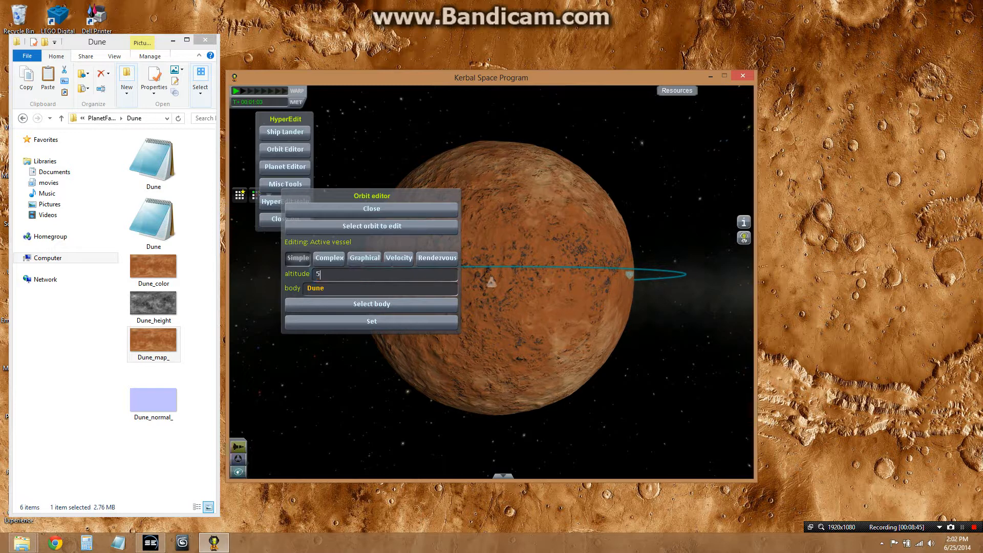
click(372, 321)
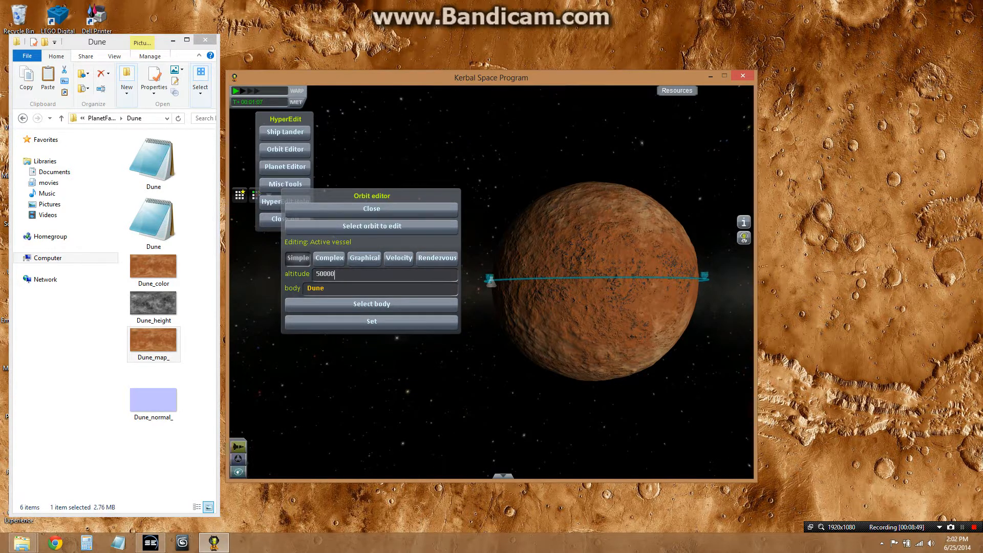
click(372, 208)
click(285, 220)
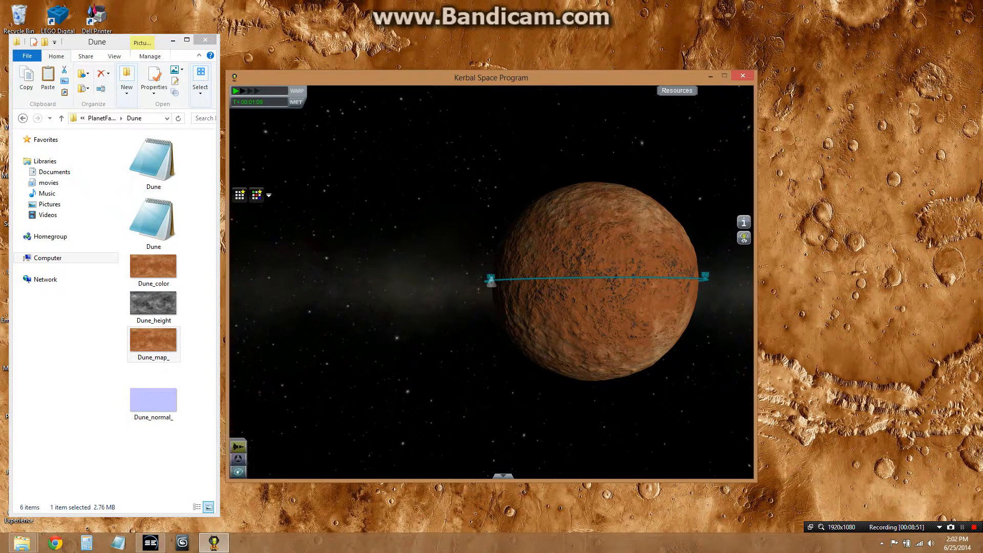
Return to flight view, raise time warp during the descent to Dune, and open the parachute's part menu
key(m)
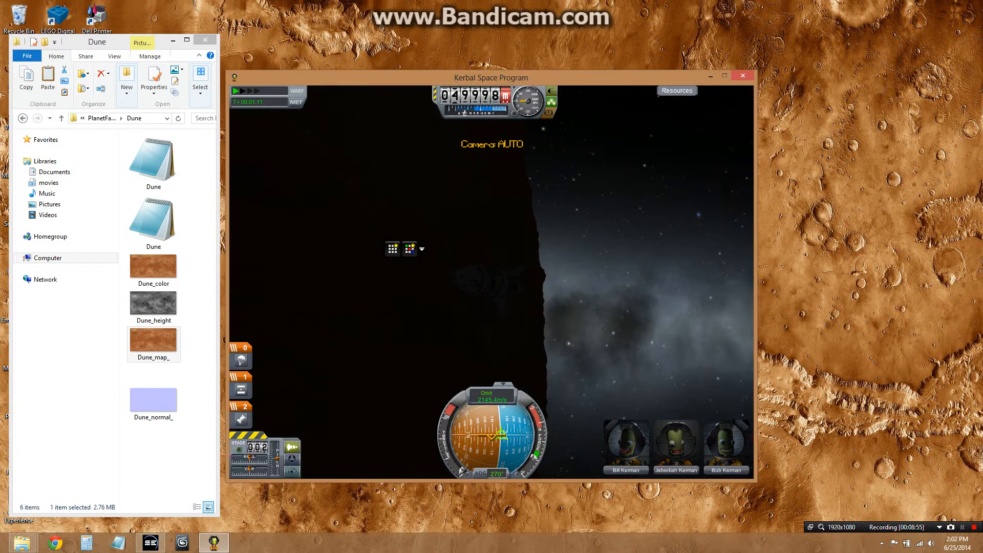
key(period)
key(period)
key(period)
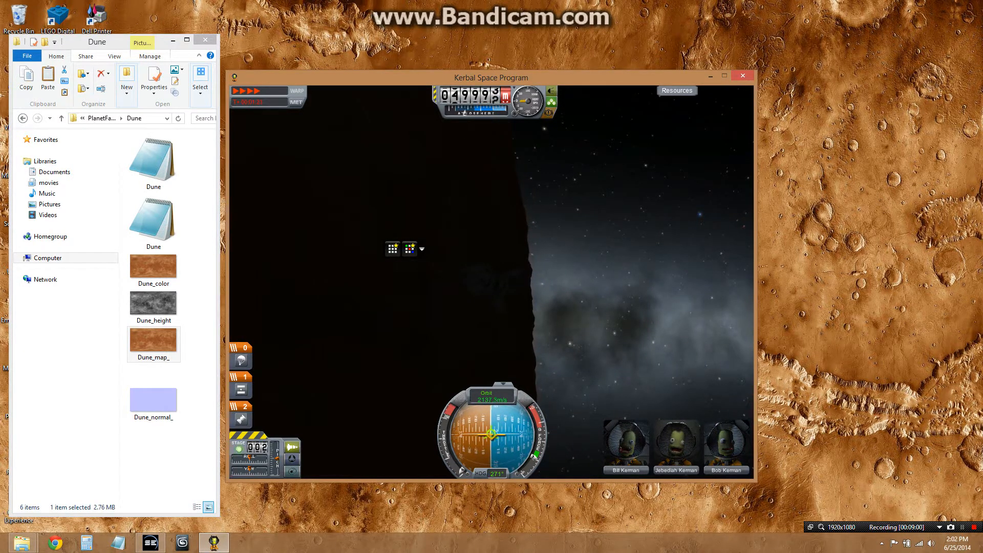
right_click(483, 277)
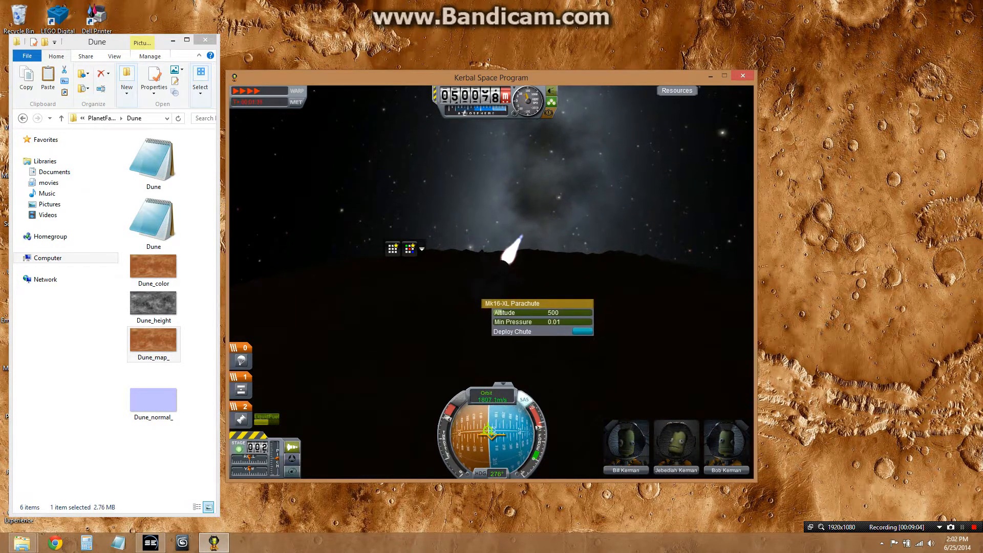
key(x)
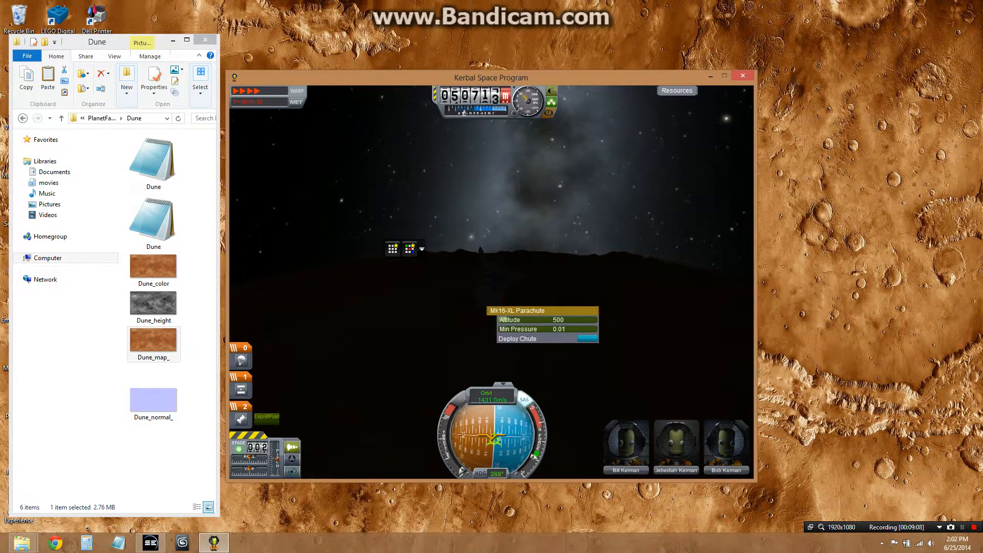
click(482, 277)
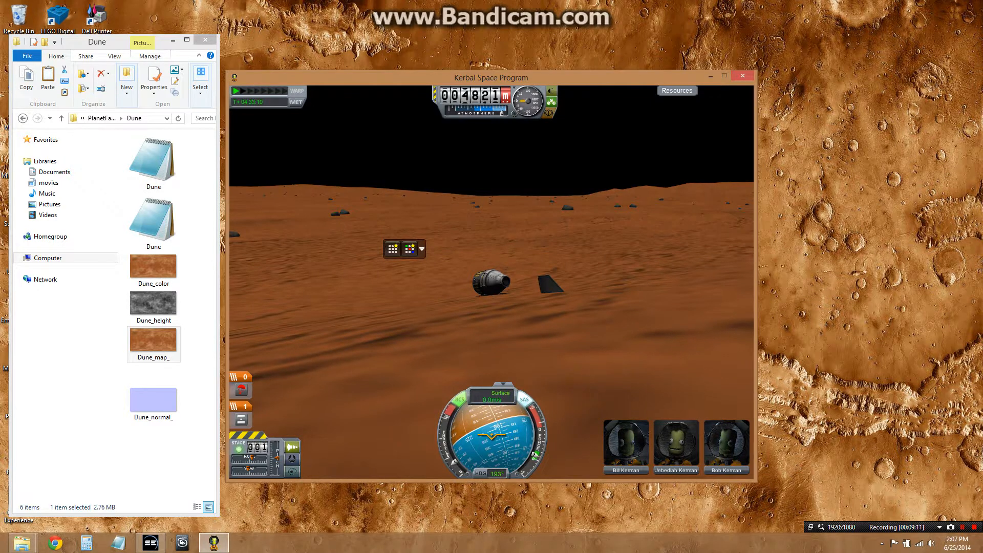
Look around the landed capsule and briefly check Dune in map view
key(Down)
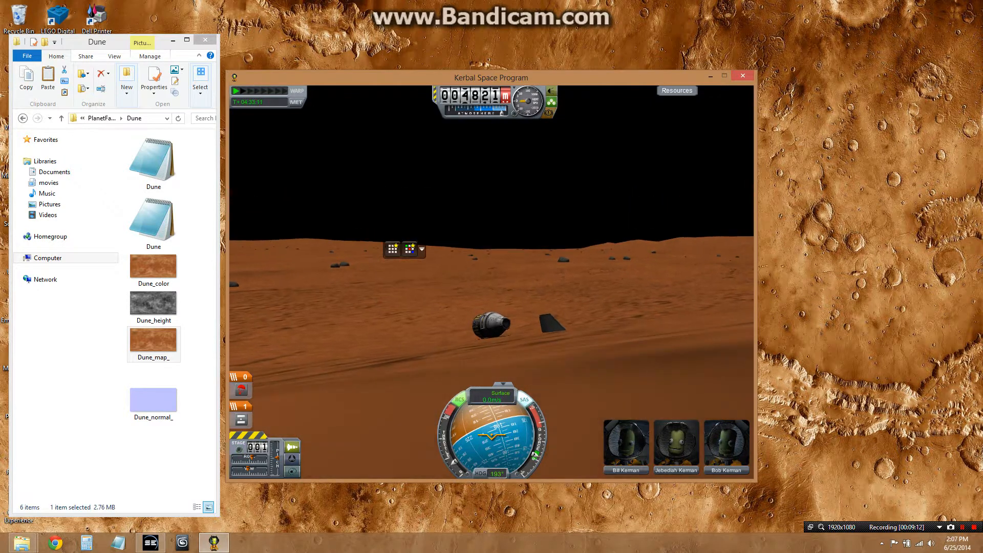
key(Up)
key(Down)
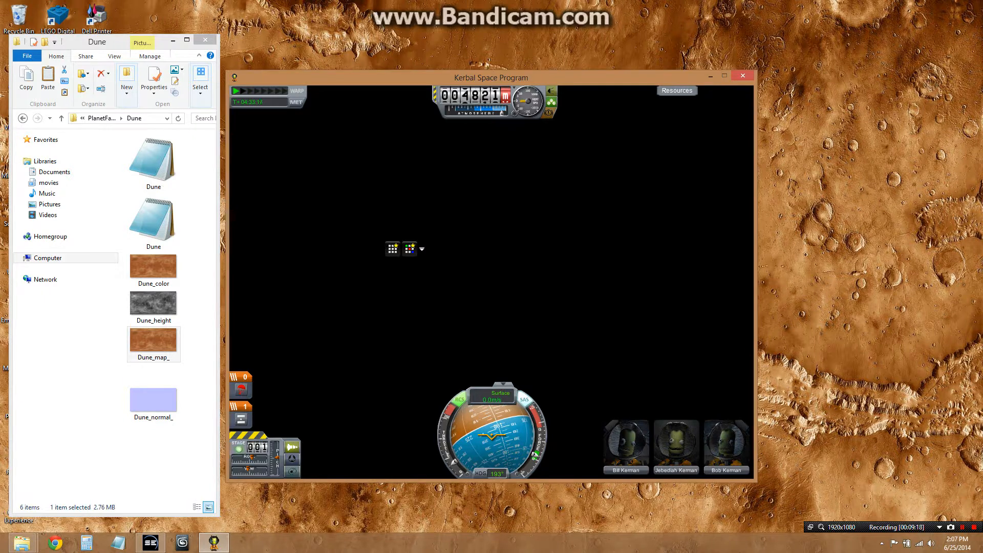
key(m)
key(Left)
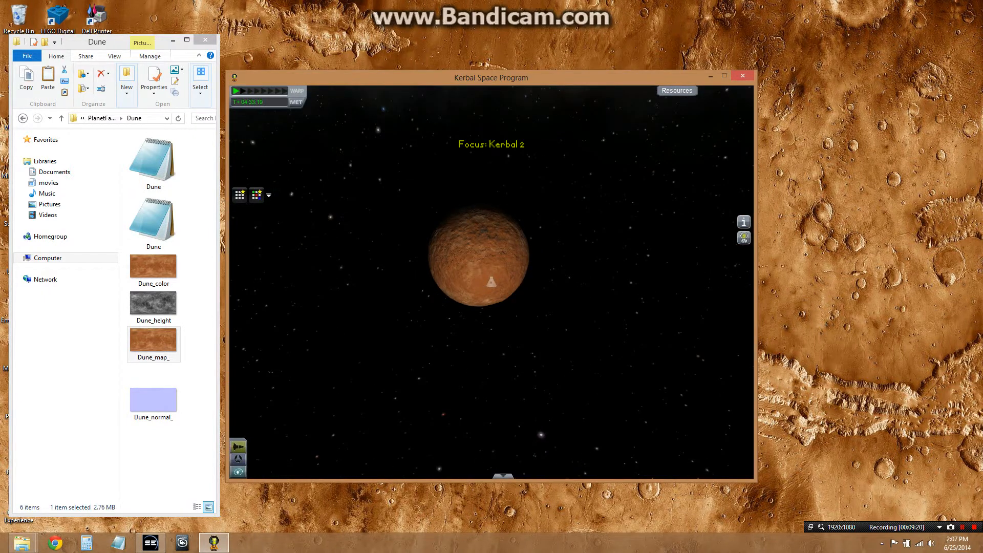
key(m)
Rotate and zoom the camera around the landing site to examine Dune's surface terrain and textures
key(Up)
key(Right)
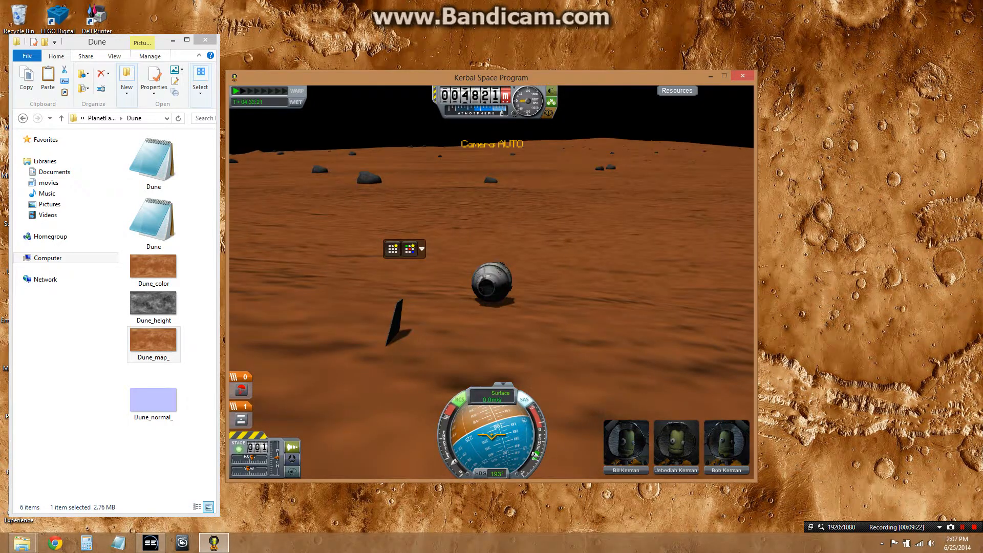
key(Down)
key(Up)
key(Right)
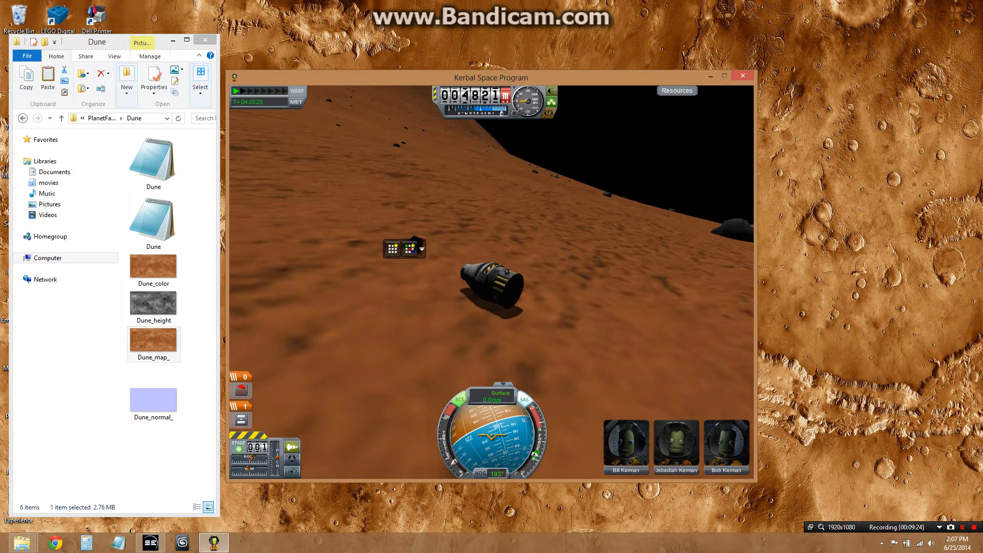
scroll(492, 282, down, 4)
scroll(491, 282, down, 10)
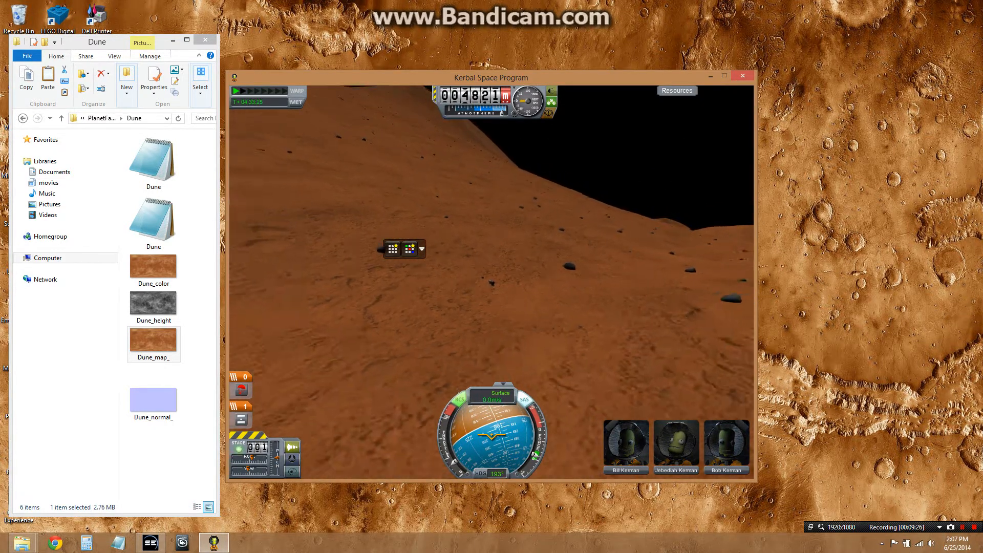
scroll(492, 282, down, 10)
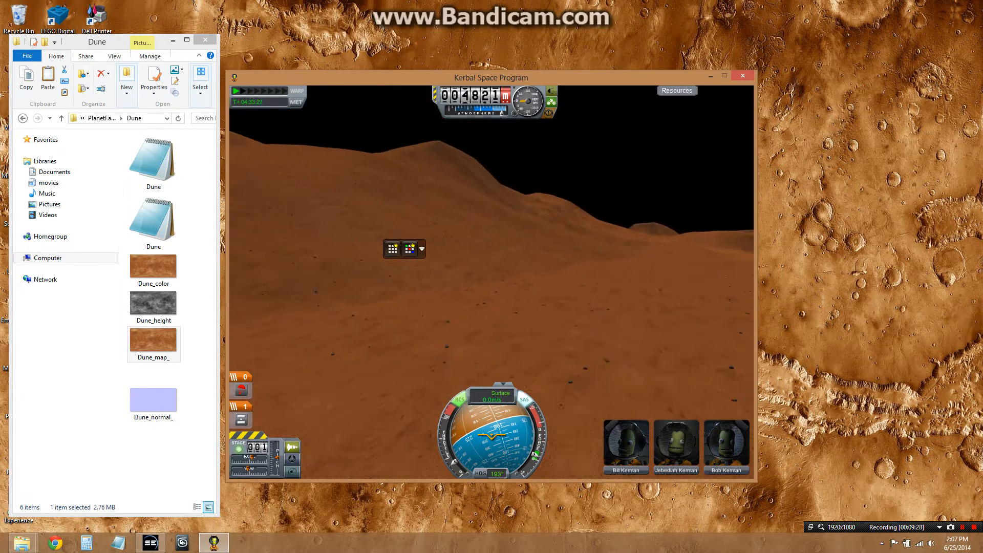
scroll(491, 282, down, 5)
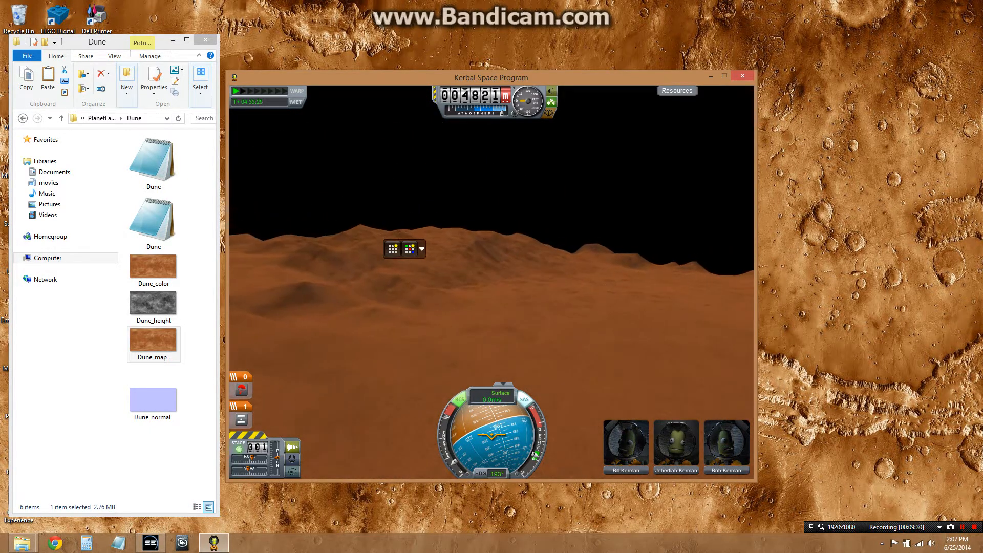
scroll(491, 282, down, 3)
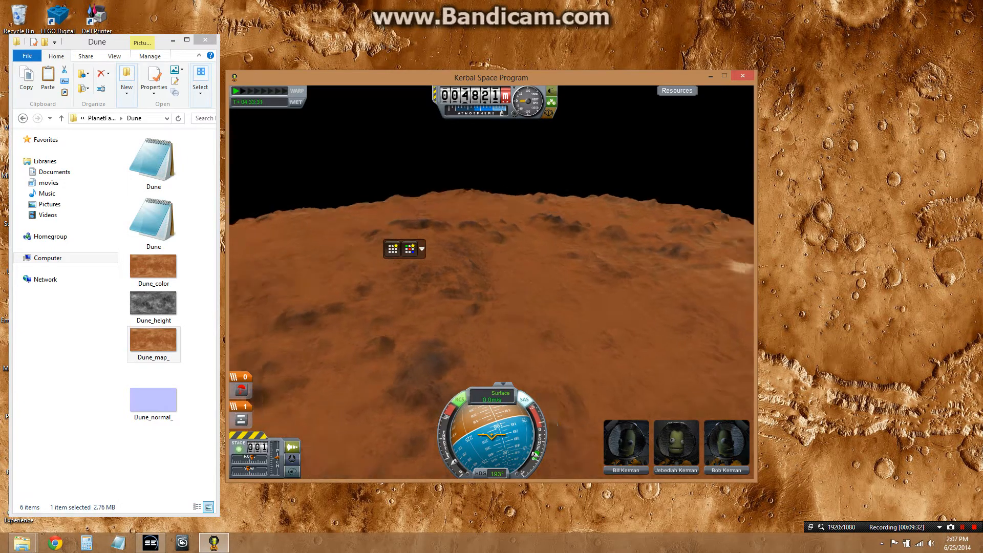
key(Right)
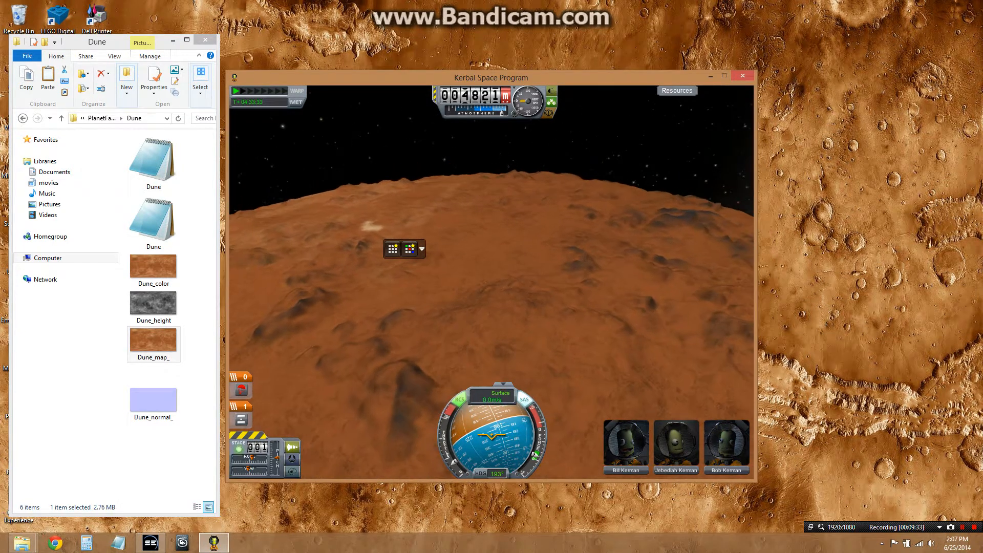
key(Right)
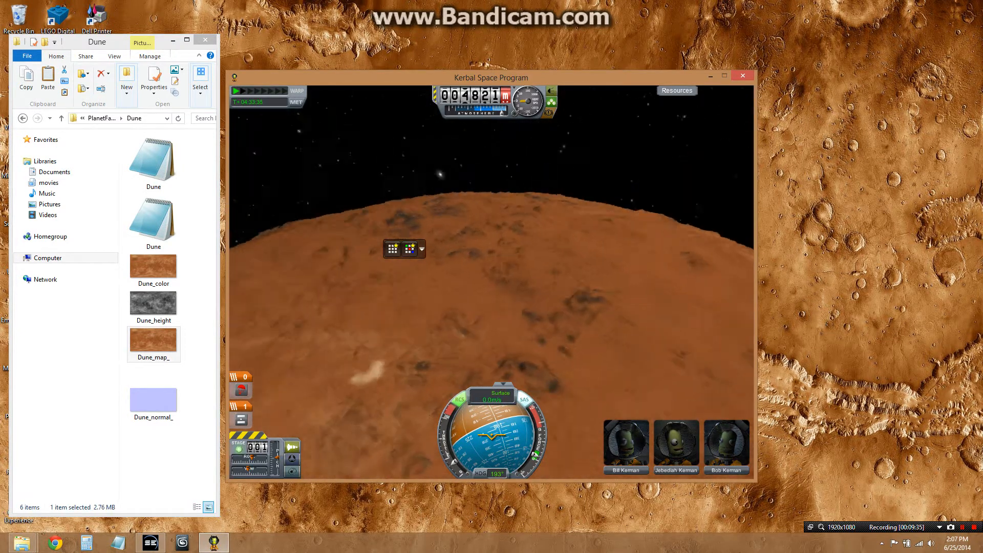
key(Right)
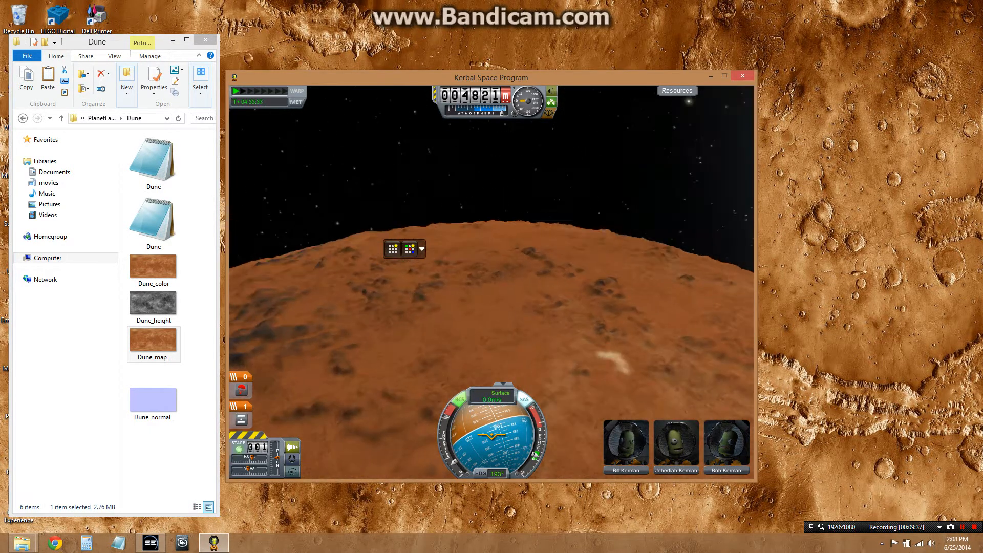
key(Left)
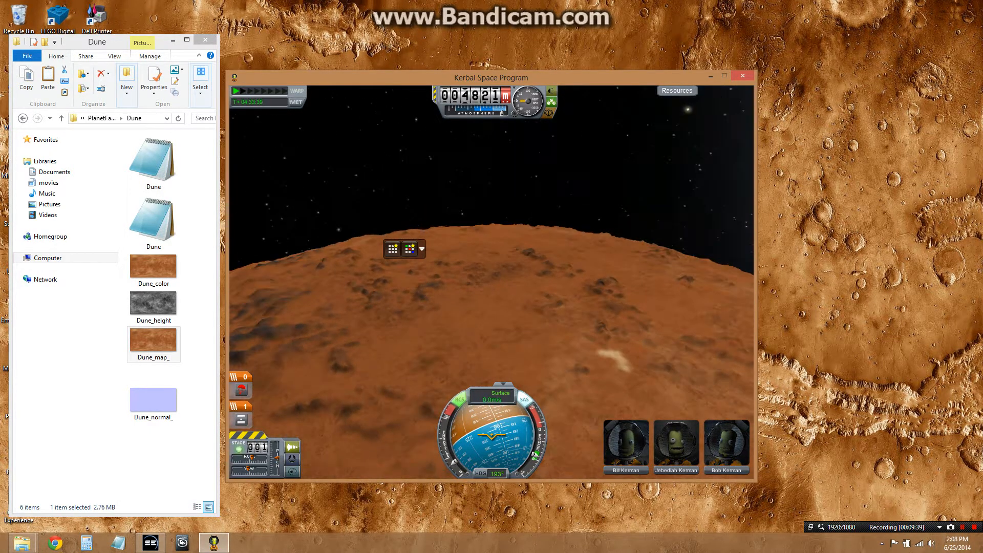
scroll(491, 281, up, 5)
key(Up)
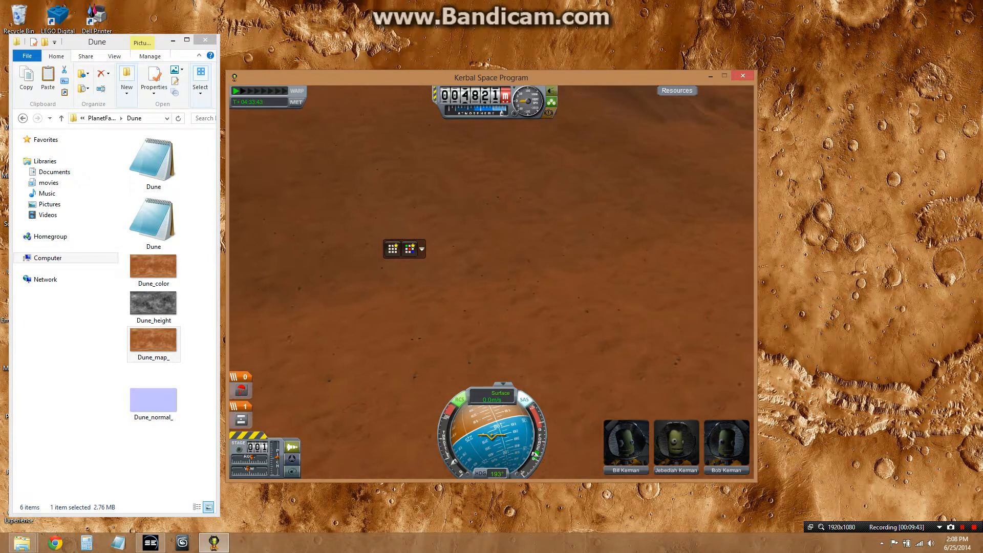
key(Down)
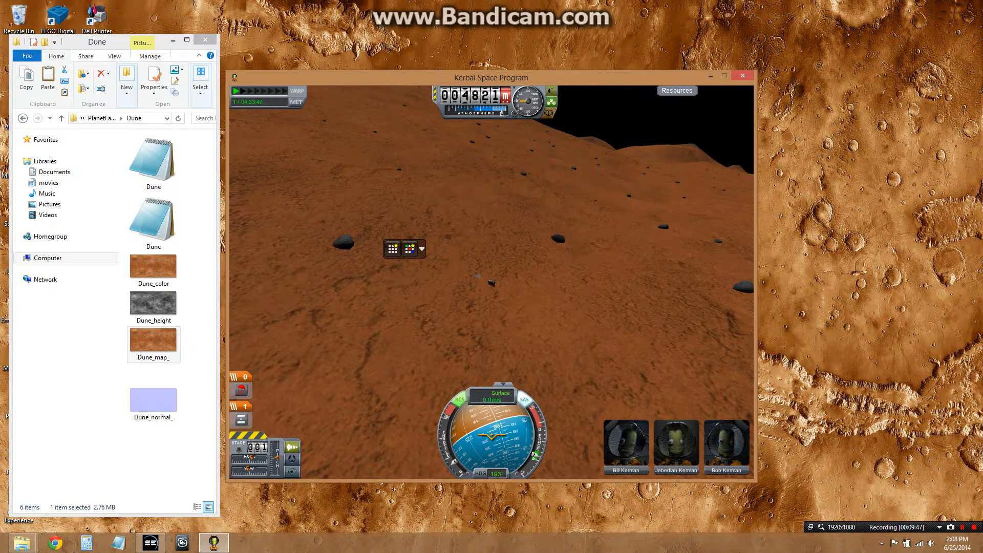
scroll(491, 283, up, 10)
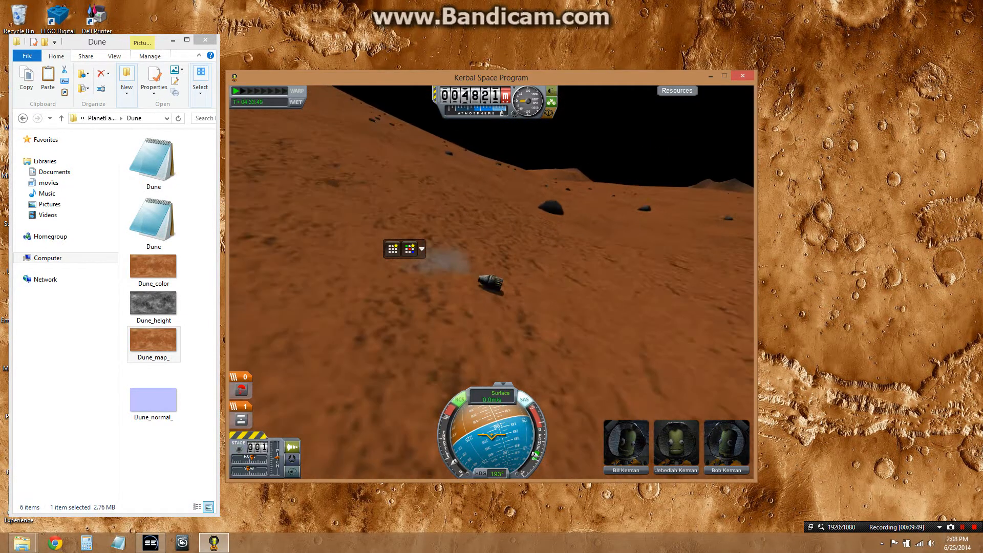